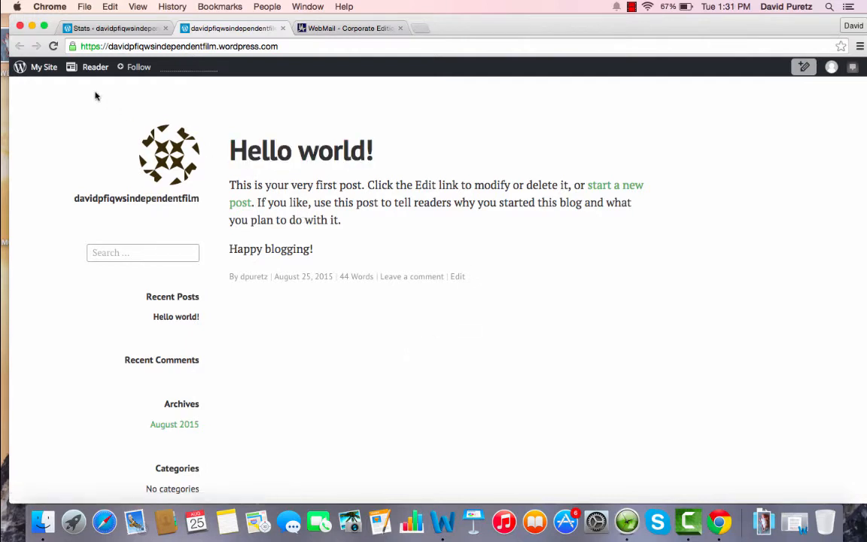
- Open the site customizer and set the site title to the owner's first name and initial followed by "First Year Writing"
left_click(42, 68)
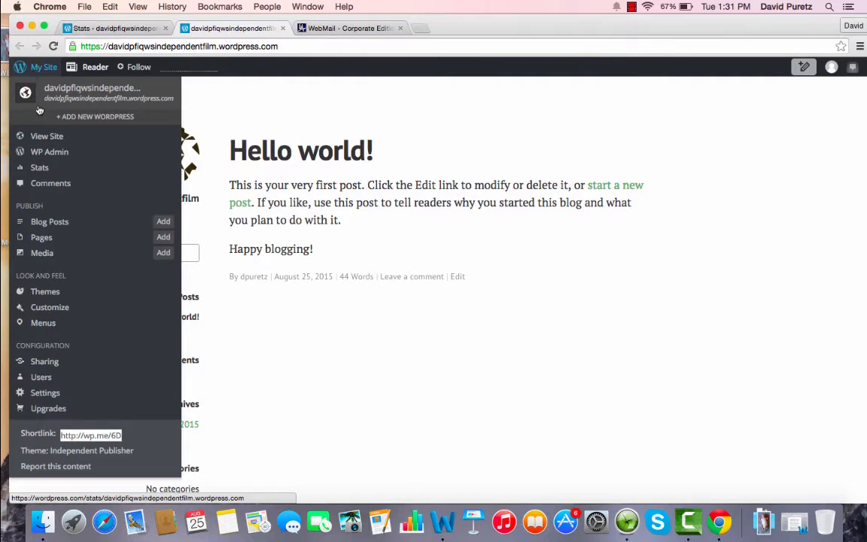
left_click(49, 308)
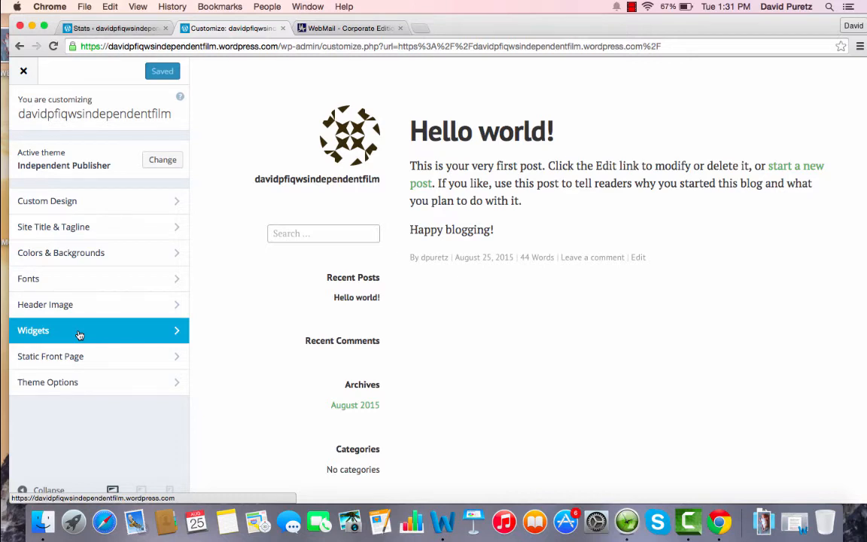
left_click(78, 234)
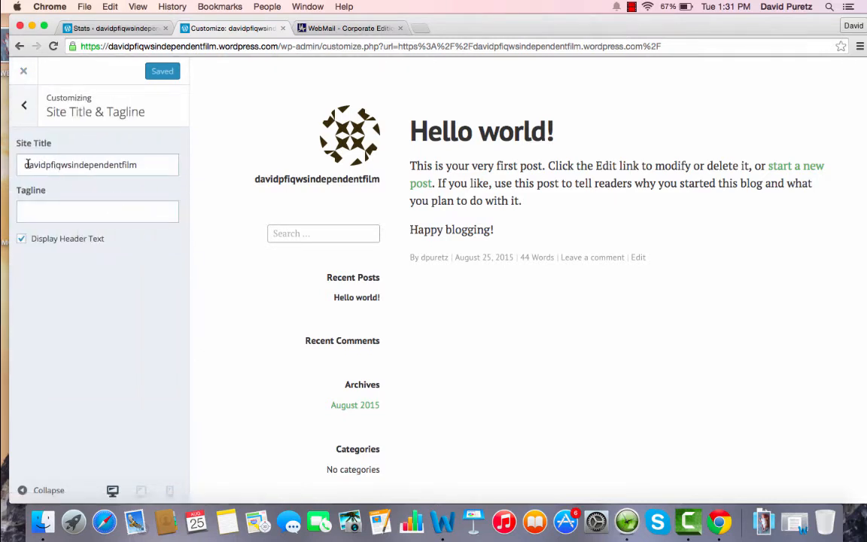
left_click(142, 164)
left_click_drag(142, 164, 9, 167)
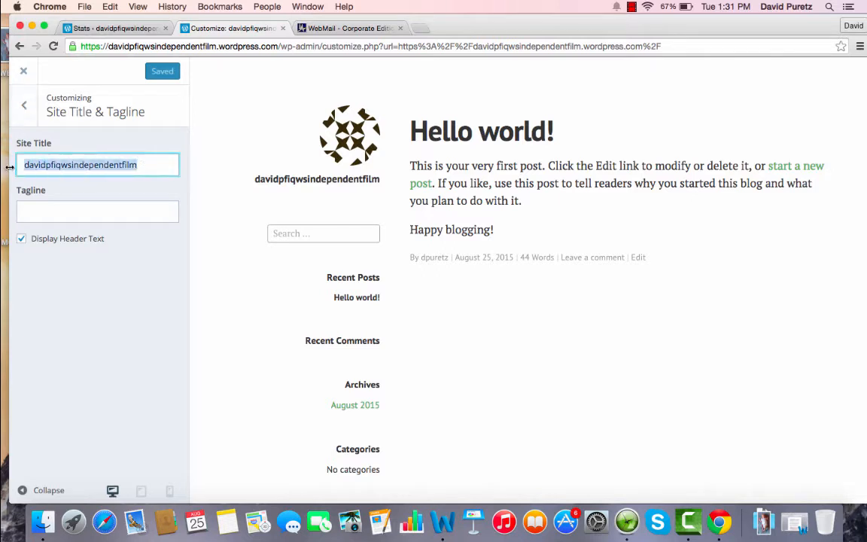
type("David P")
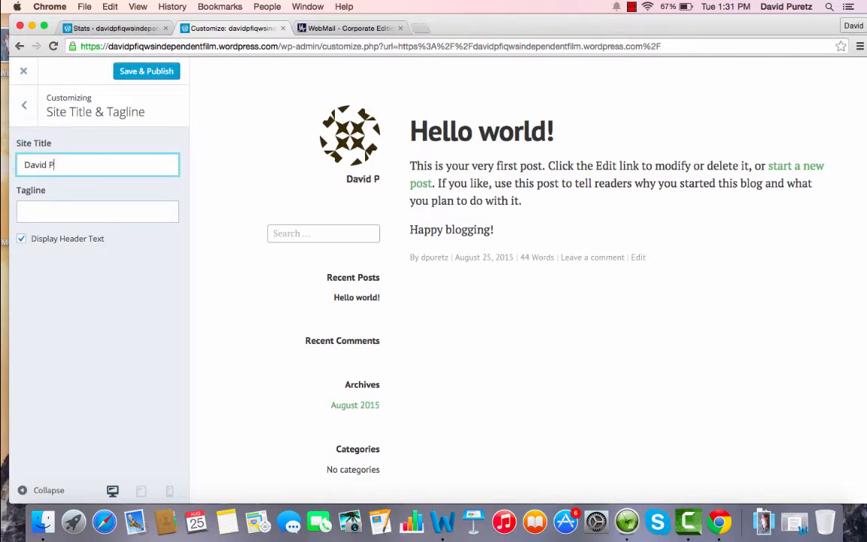
type(" First YT")
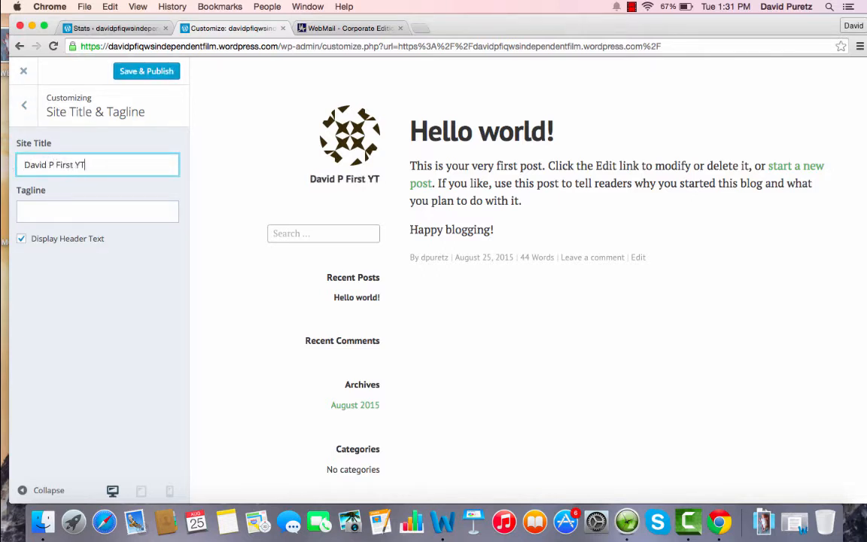
key("BackSpace")
type("ear Writing")
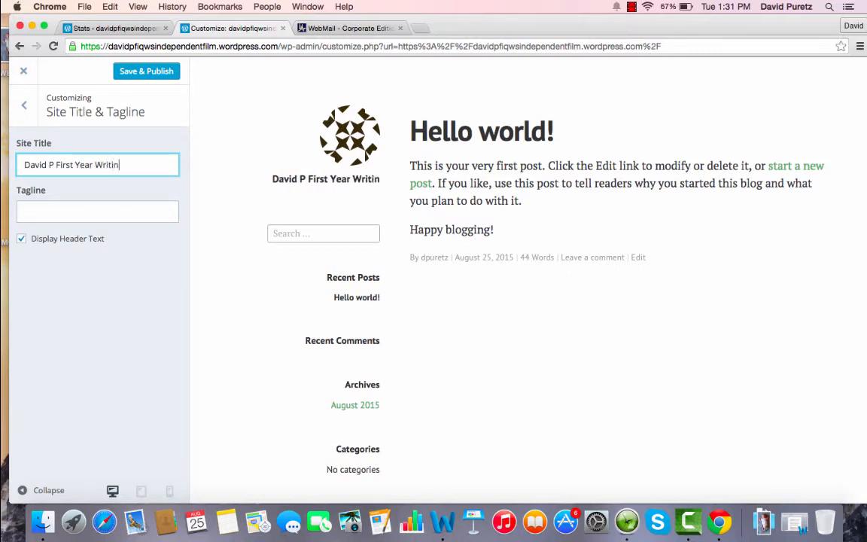
- Set the site tagline to "The City College of New York" and publish the title and tagline changes
left_click(60, 214)
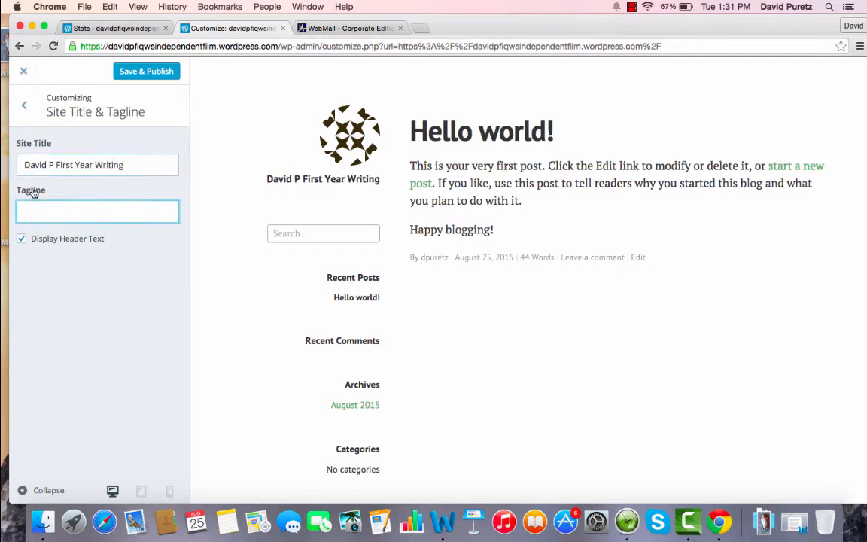
type("The City")
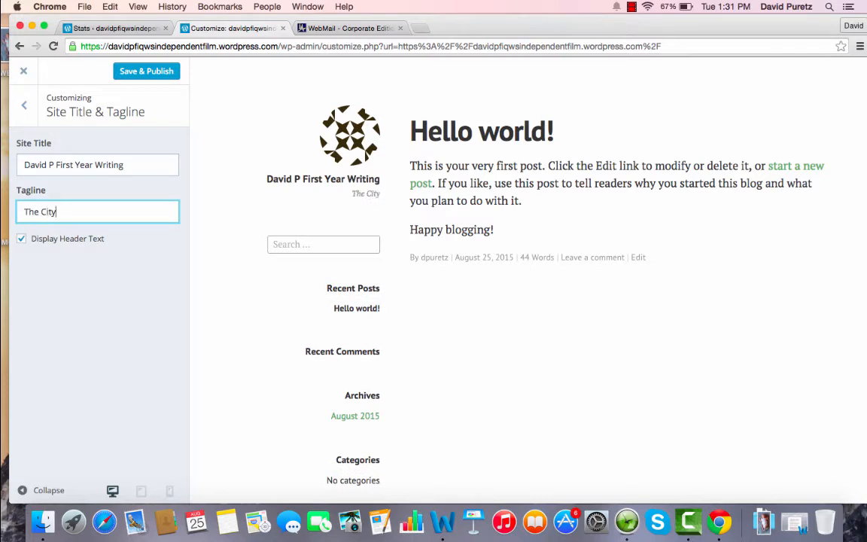
type(" College of N")
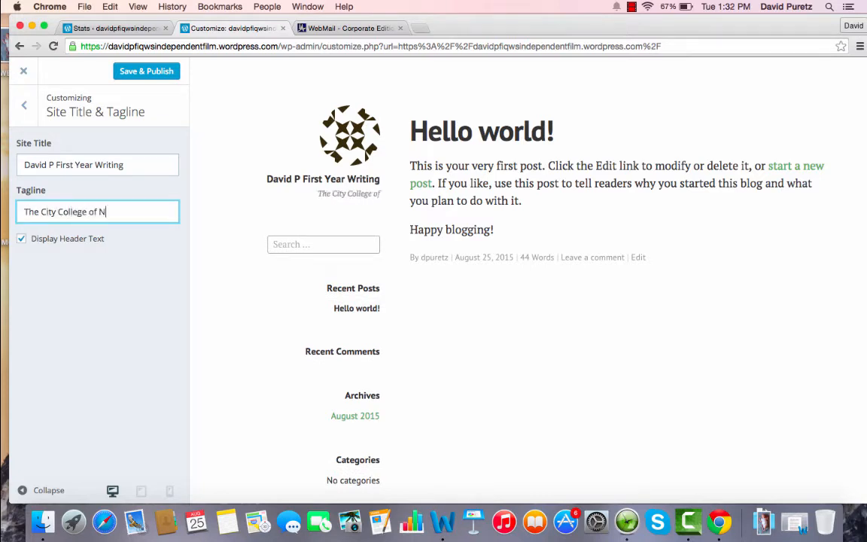
type("ew York")
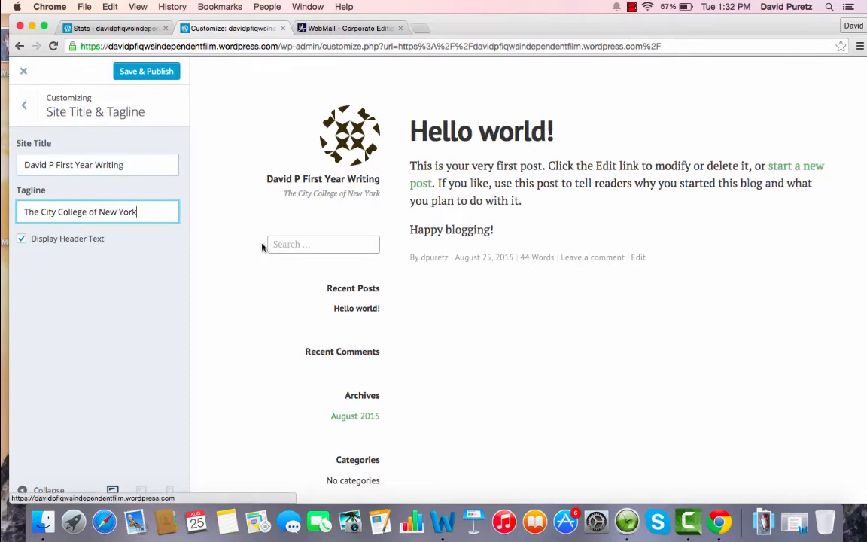
left_click(143, 74)
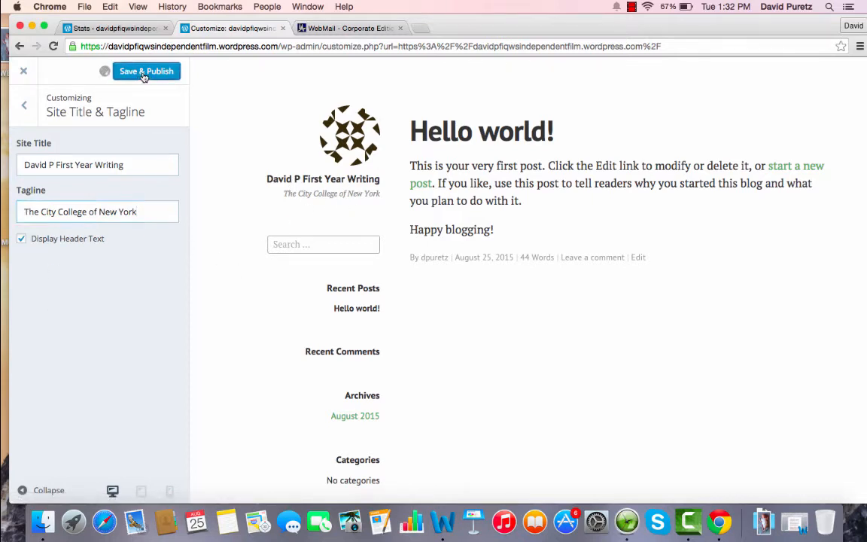
left_click(23, 105)
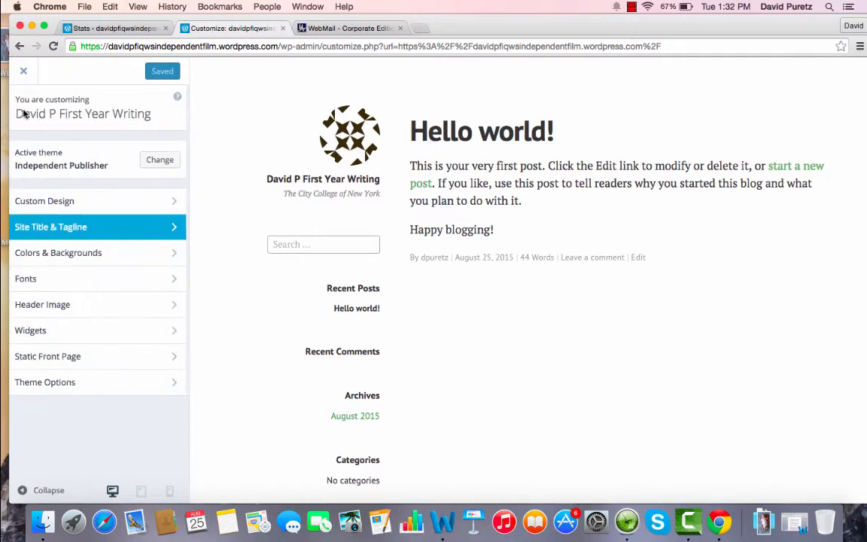
- Look over the Custom Design section, try the second and third featured color palettes, and undo the palette change
left_click(60, 200)
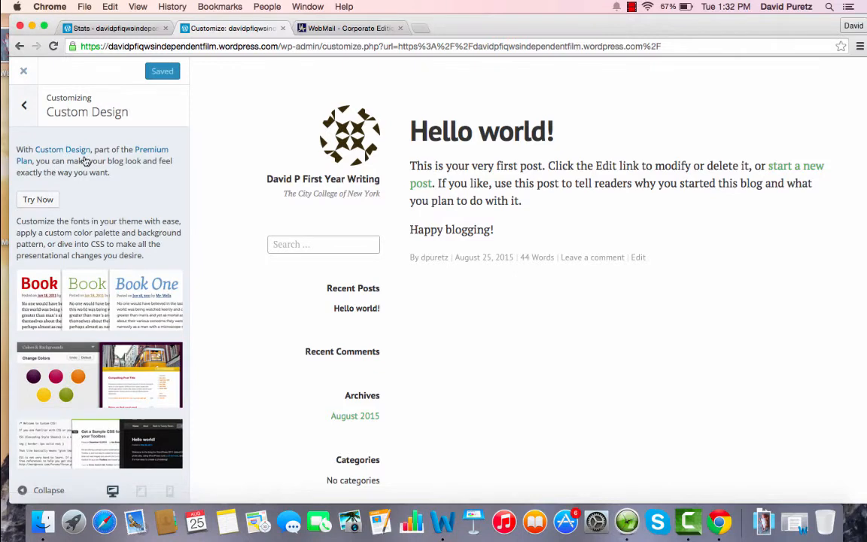
left_click(26, 107)
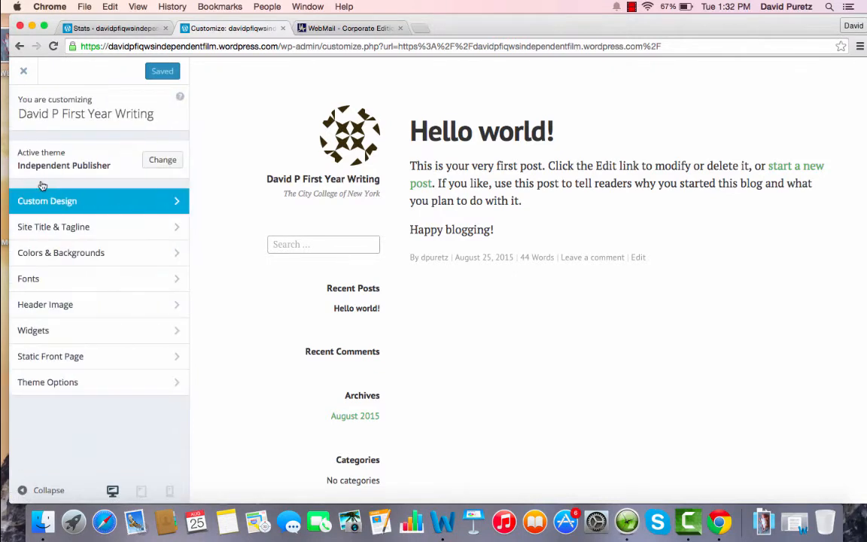
left_click(73, 256)
mouse_move(60, 173)
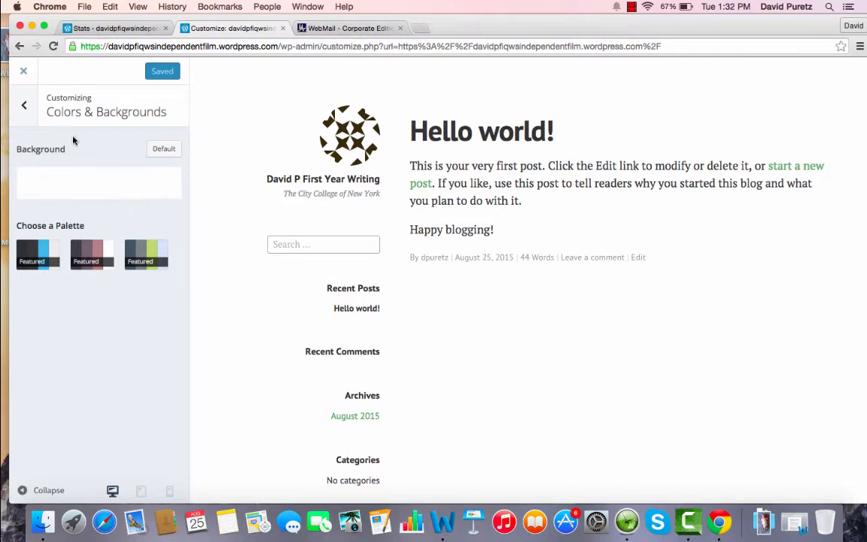
left_click(97, 254)
left_click(96, 254)
left_click(153, 253)
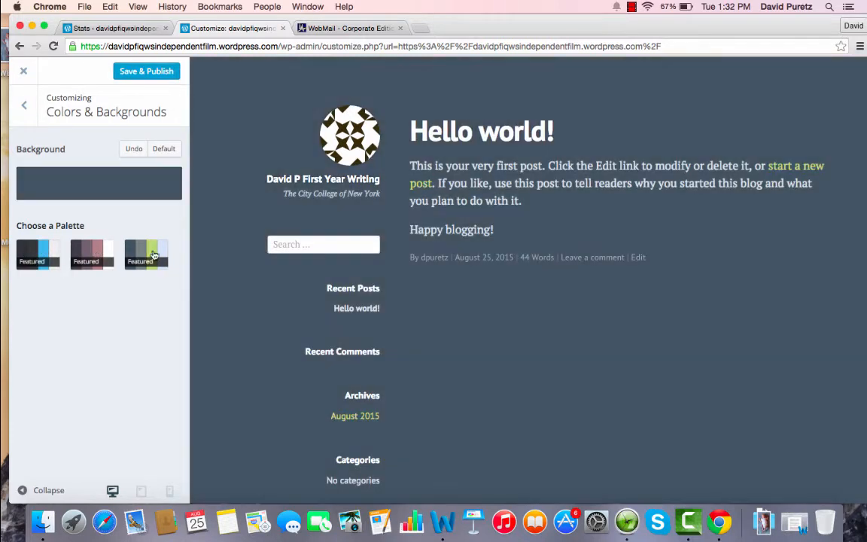
left_click(133, 149)
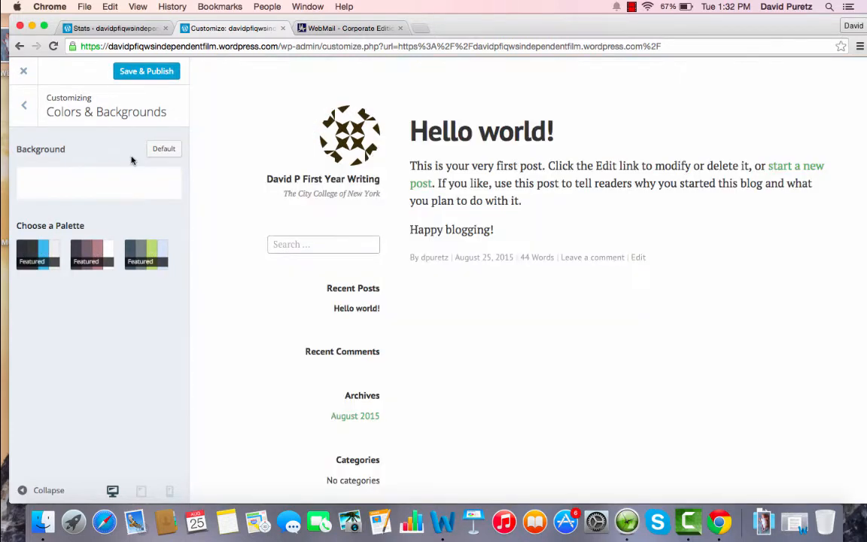
left_click(23, 110)
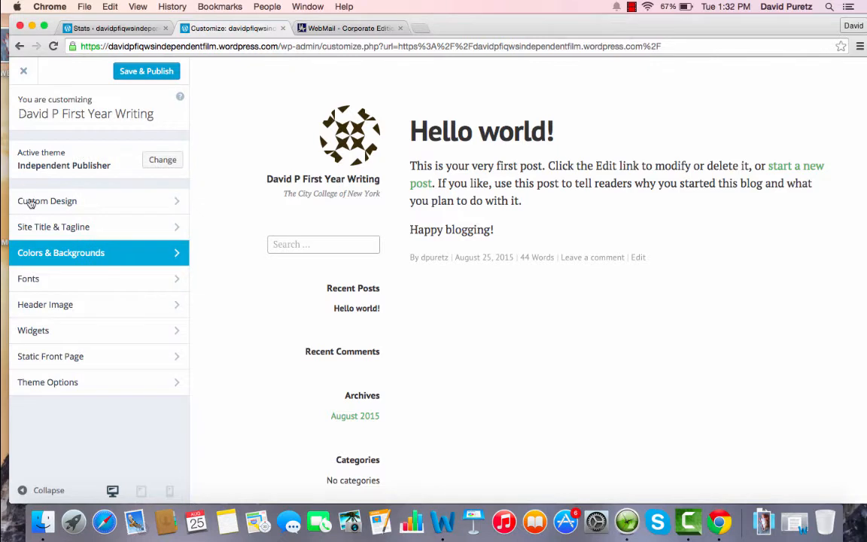
- Examine the heading and base font settings and look over the site preview
left_click(75, 283)
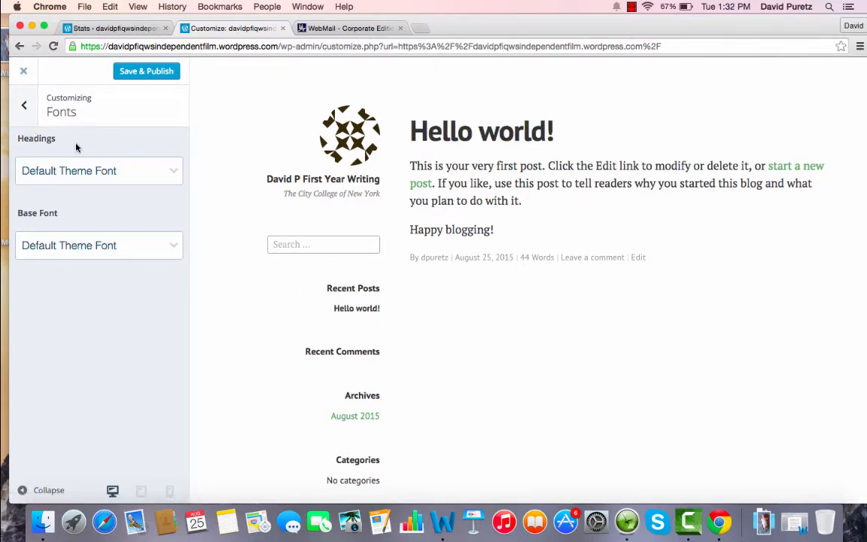
left_click(86, 171)
left_click(86, 171)
left_click(104, 242)
left_click(104, 242)
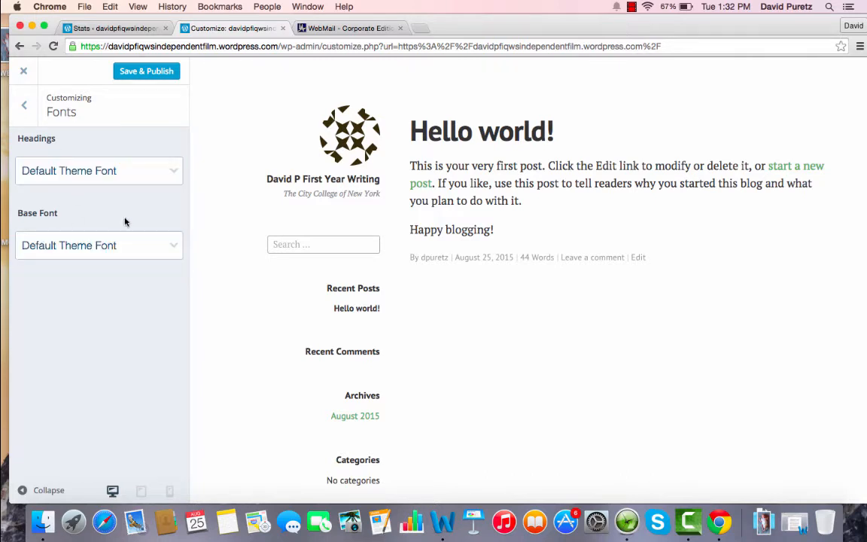
left_click(25, 104)
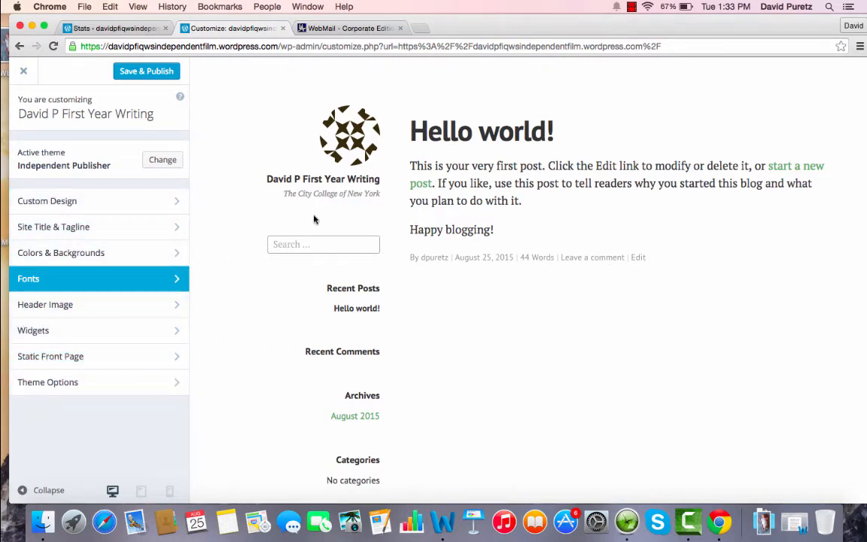
scroll(451, 343, "down", 1)
scroll(445, 316, "up", 1)
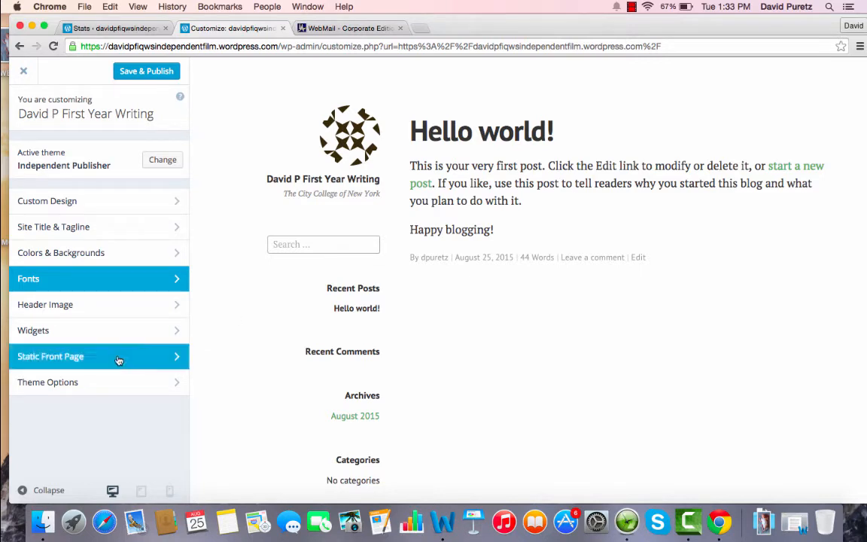
- Set the front page to display a static page, publish the change and return to the live site
left_click(66, 359)
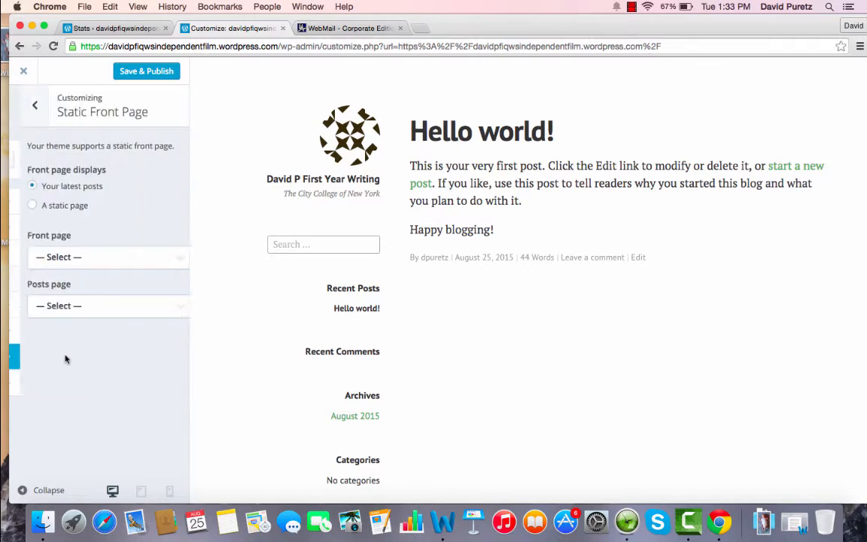
left_click(22, 208)
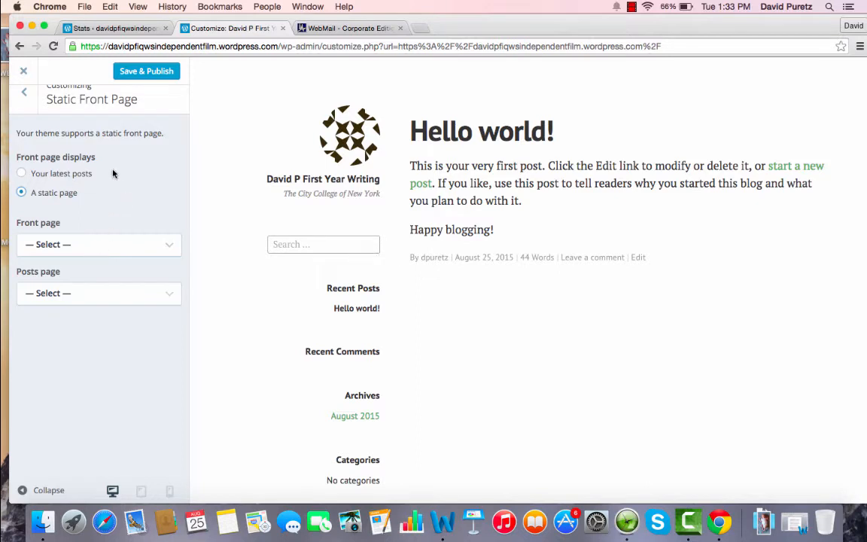
left_click(124, 70)
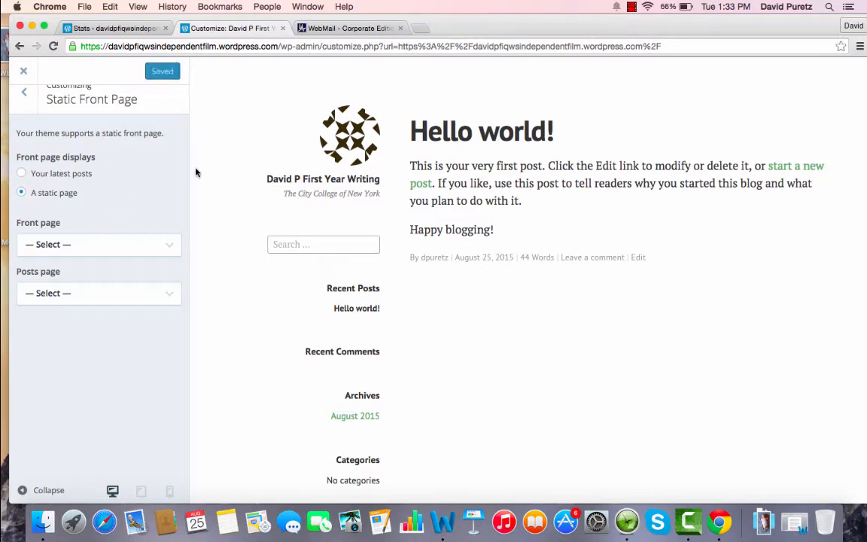
left_click(23, 71)
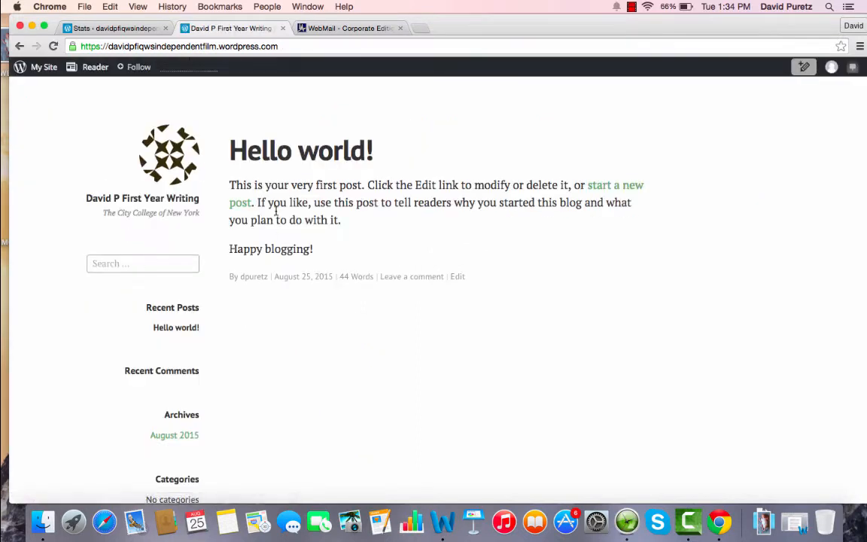
mouse_move(42, 72)
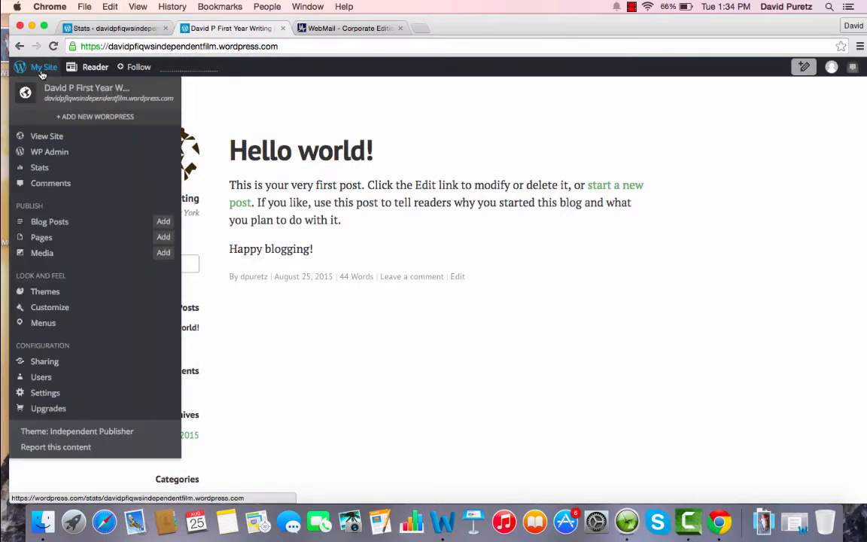
left_click(47, 136)
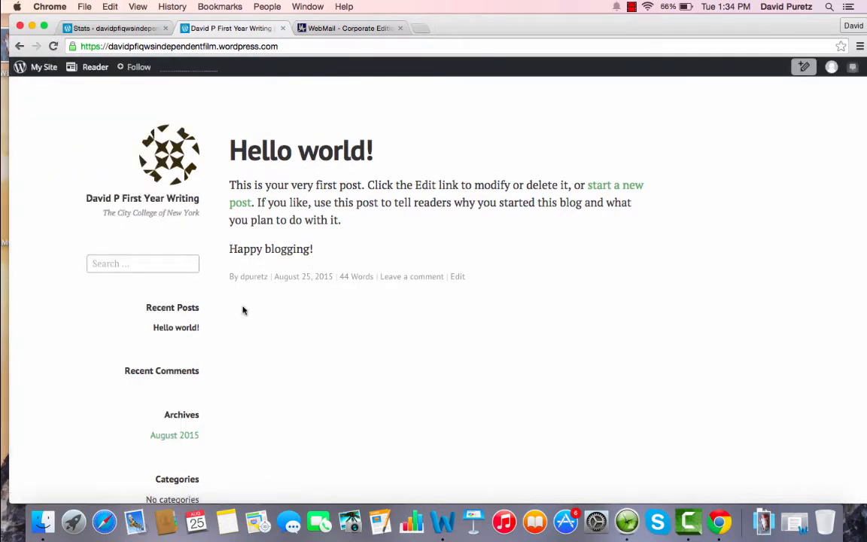
- Add a new page titled "Literacy Narrative", paste the copied essay text as its body, and publish and update it
mouse_move(43, 71)
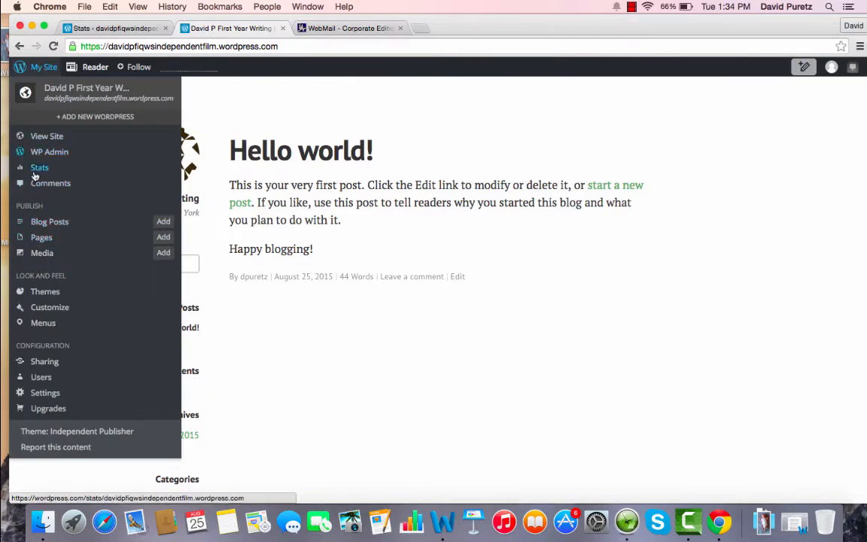
left_click(163, 238)
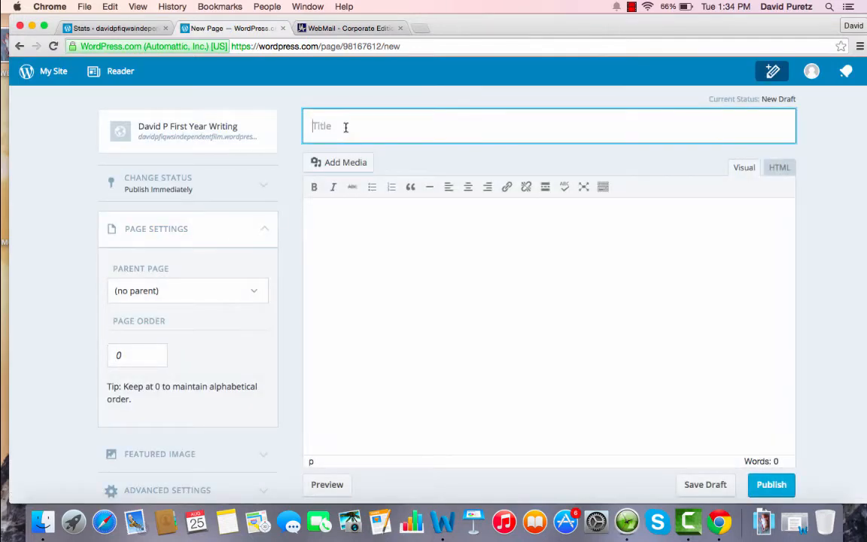
type("Literacy Narrative")
left_click(317, 241)
key("super+v")
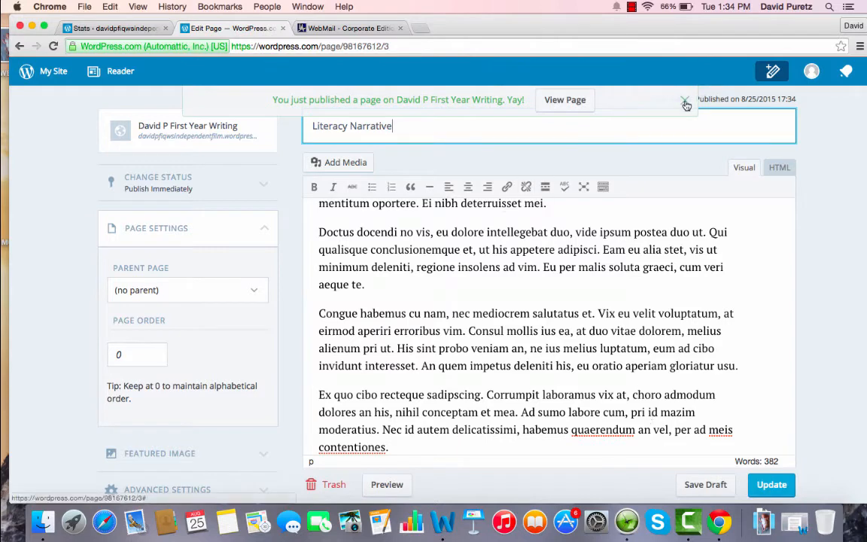
left_click(685, 102)
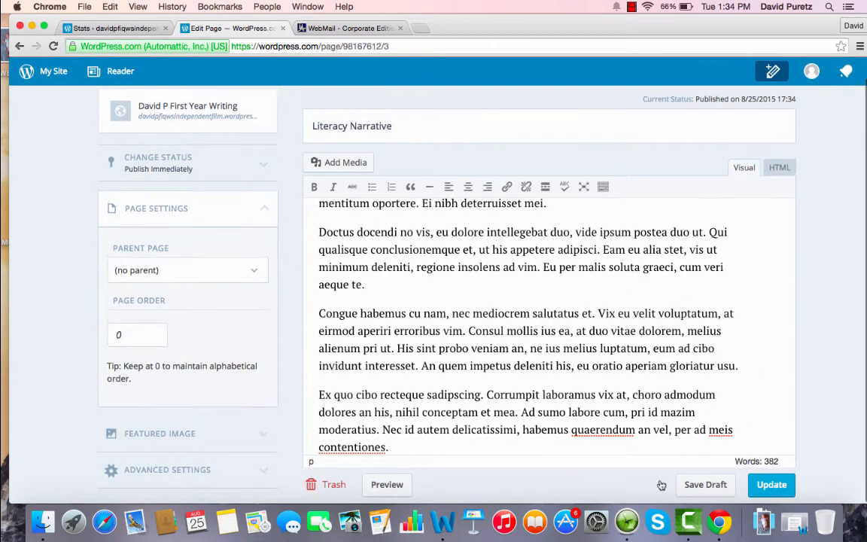
left_click(776, 489)
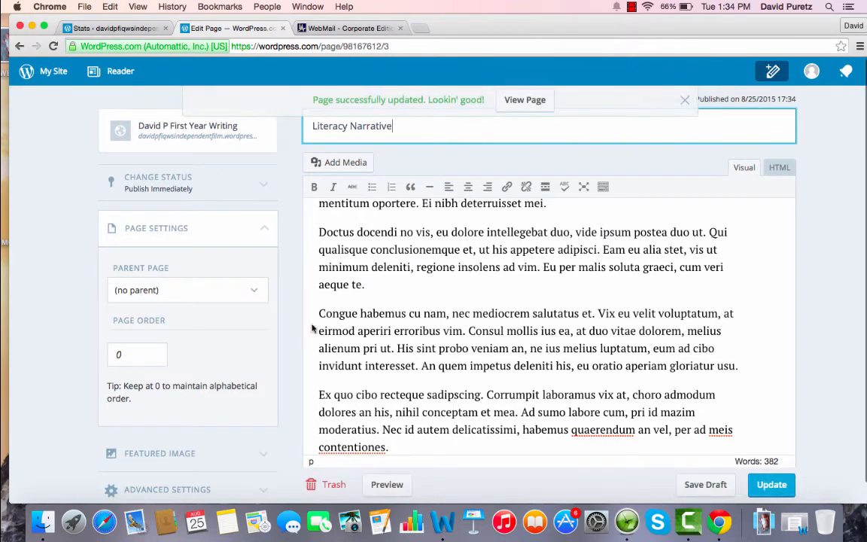
- Add a new page titled "Comparative Analysis", paste the copied essay text as its body, and publish it
left_click(36, 63)
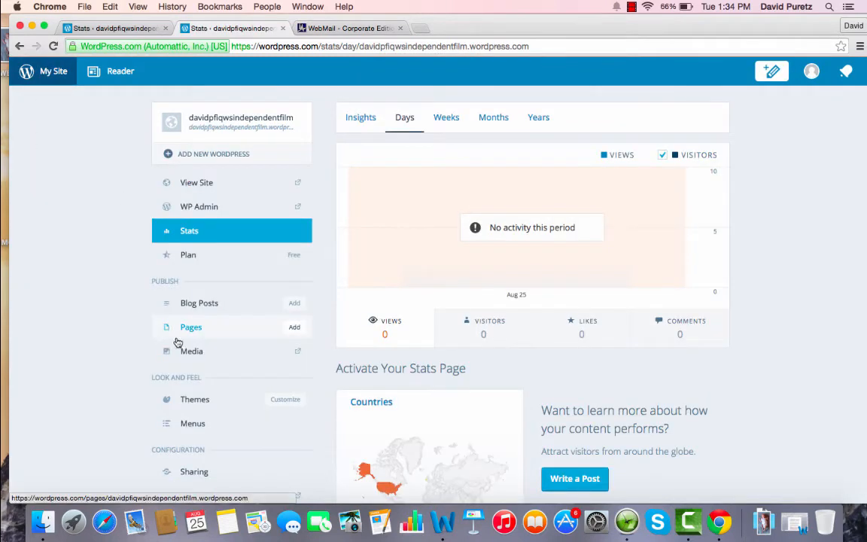
left_click(198, 329)
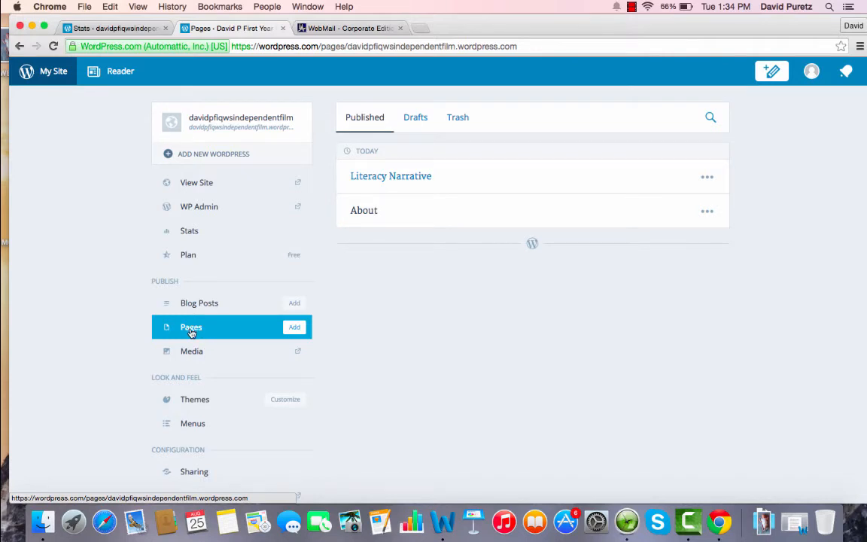
left_click(292, 328)
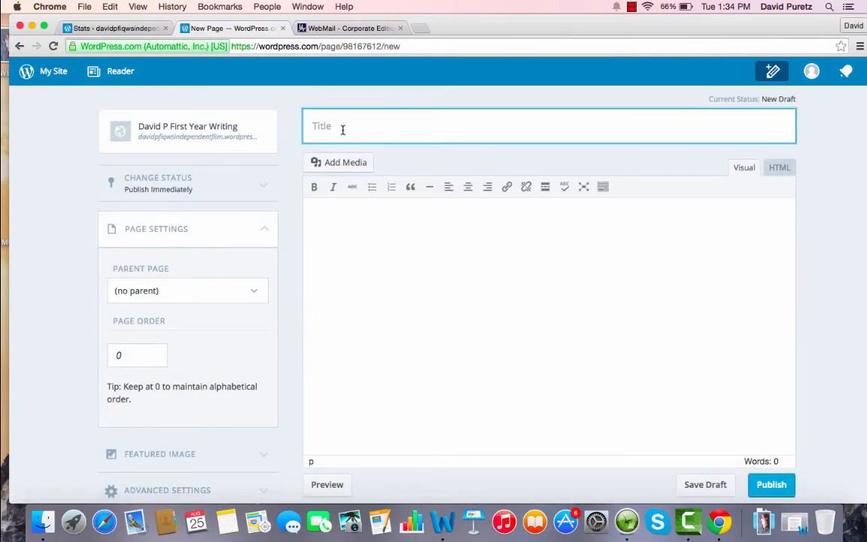
type("Comparative Analysis")
left_click(400, 219)
key("super+v")
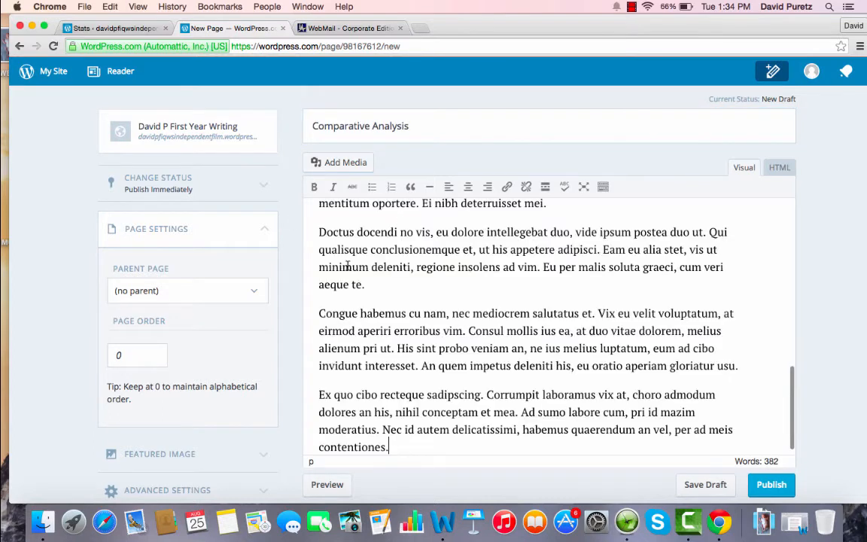
left_click(773, 487)
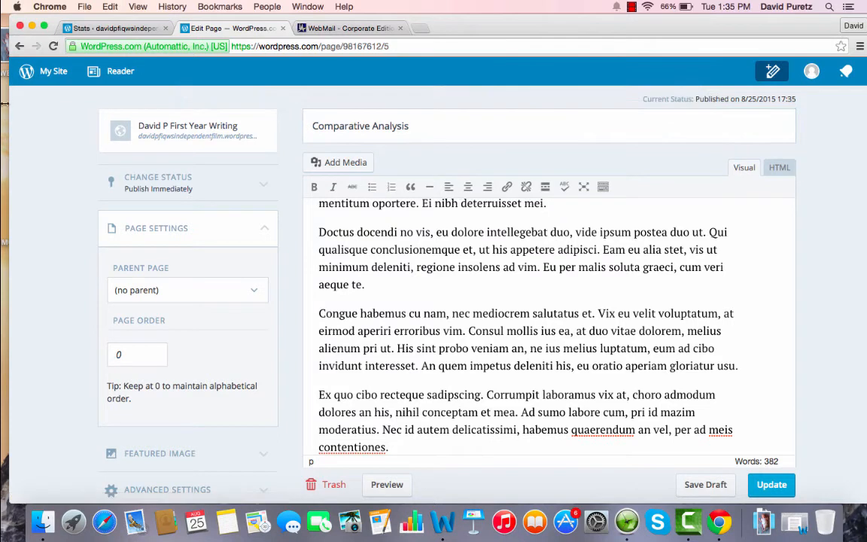
- Create a page titled "Research Paper" with the copied essay text as its body, publish it, and dismiss the notice
left_click(51, 75)
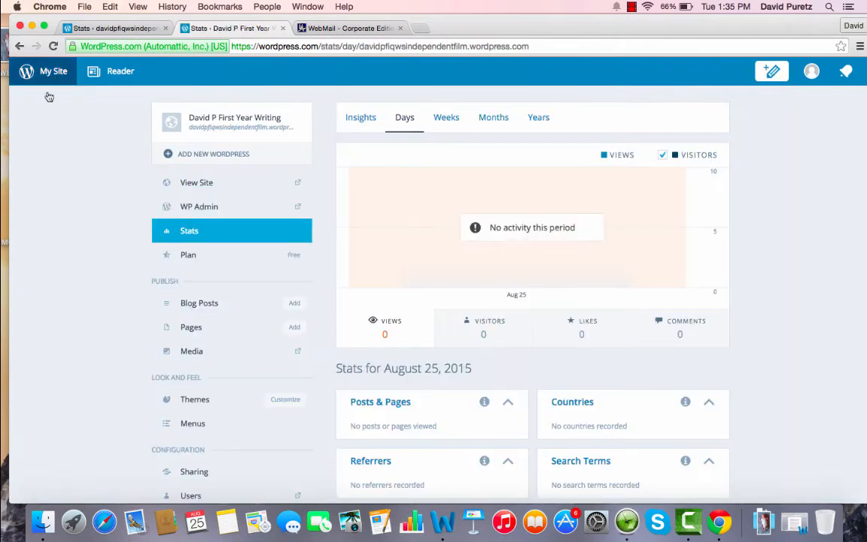
left_click(294, 329)
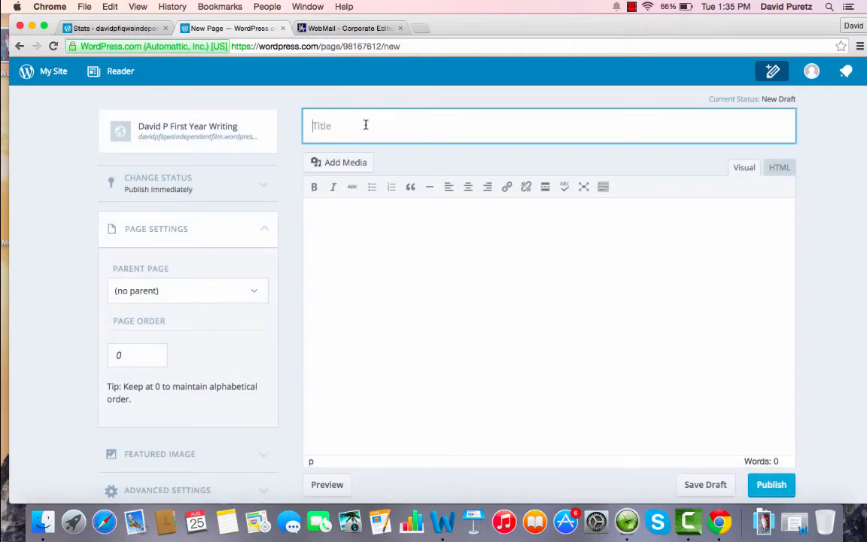
type("Research Paper")
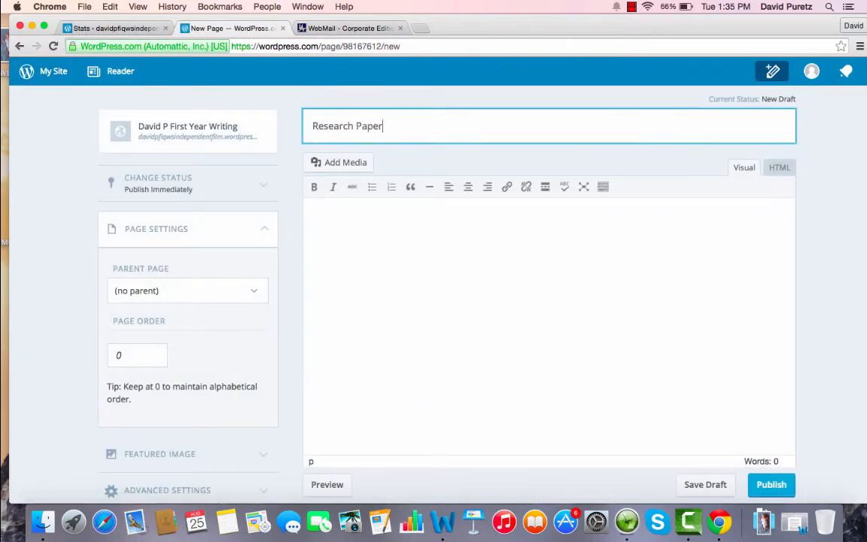
left_click(436, 249)
key("super+v")
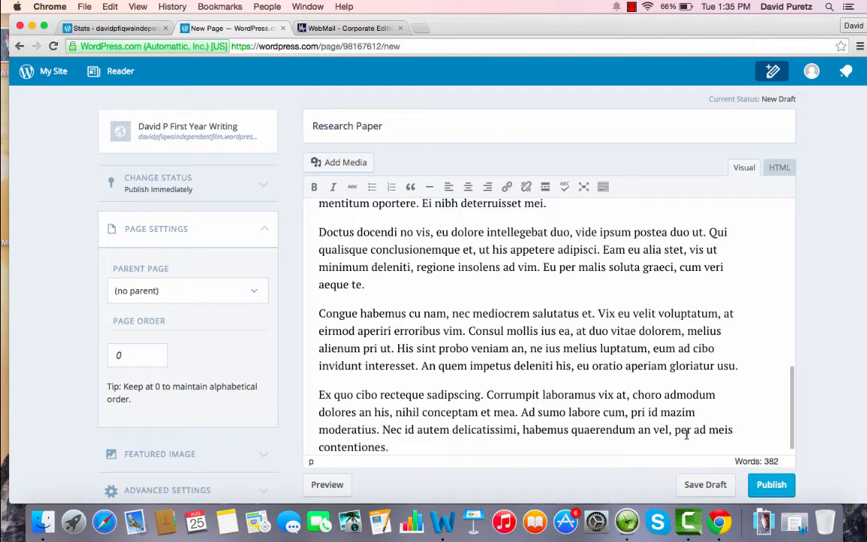
left_click(773, 486)
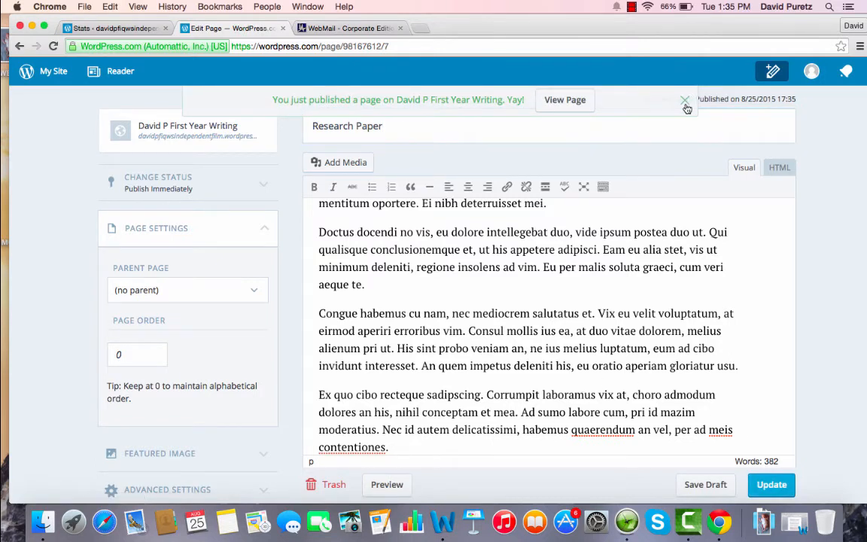
left_click(685, 100)
- Add a page titled "FIQWS Independent Film" with the line "Cover Letter" above the pasted essay text, and publish it
left_click(38, 82)
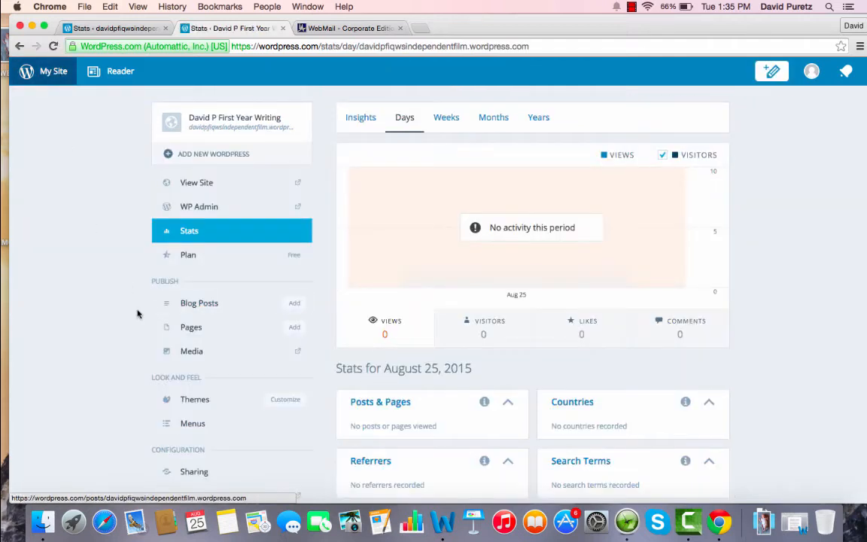
left_click(199, 329)
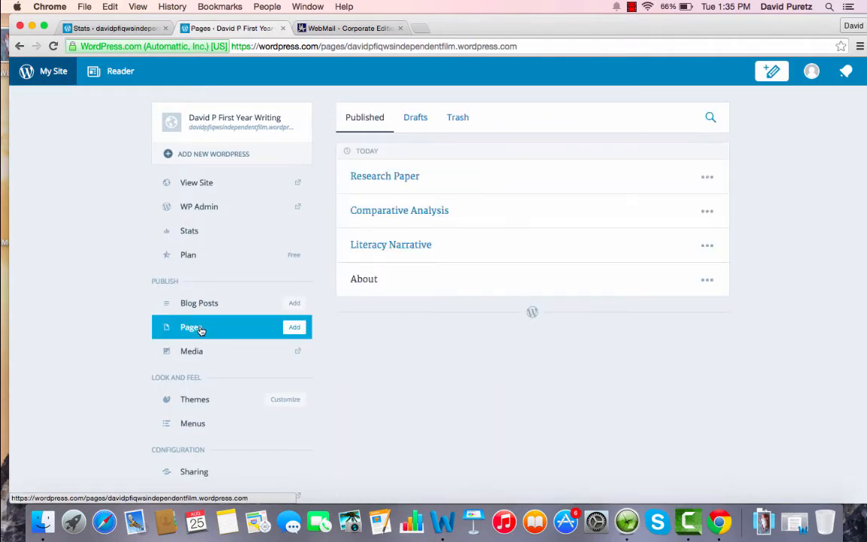
left_click(294, 328)
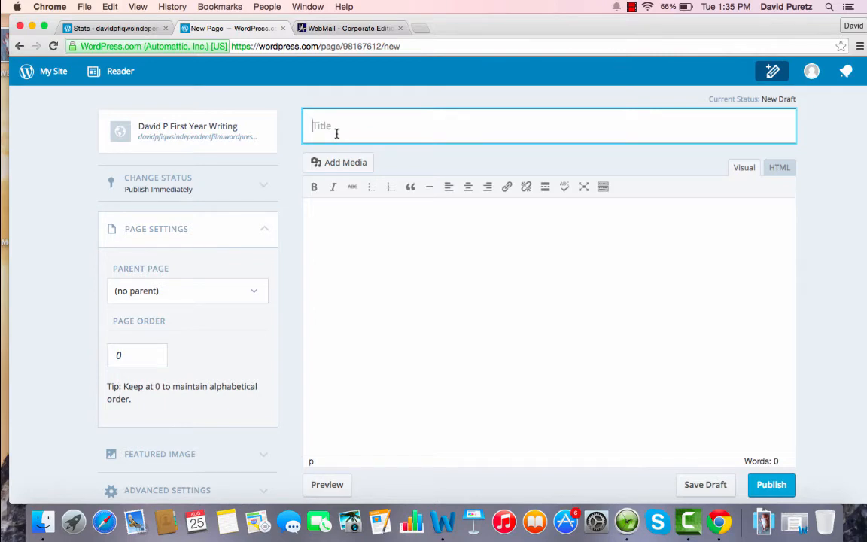
type("FIQWS Independent Film")
left_click(406, 257)
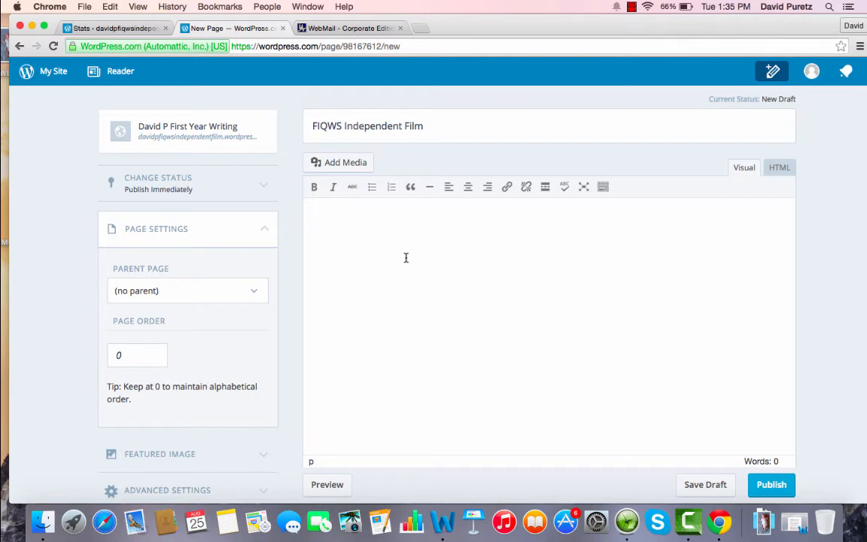
type("Cover Letter")
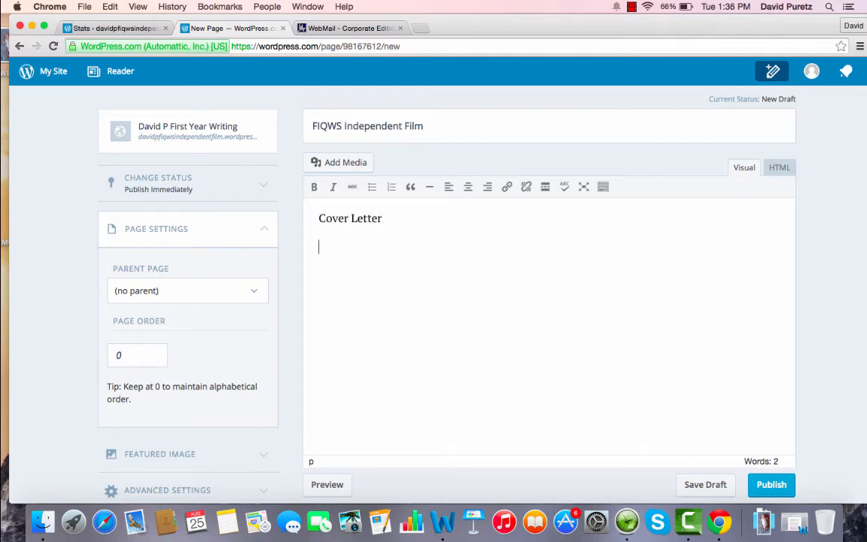
key("super+v")
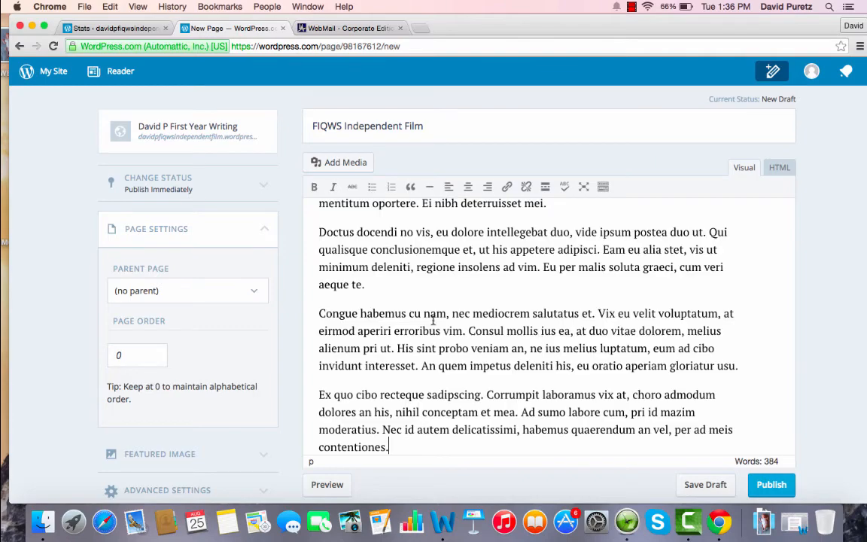
scroll(473, 335, "up", 3)
scroll(474, 334, "up", 5)
scroll(474, 334, "down", 5)
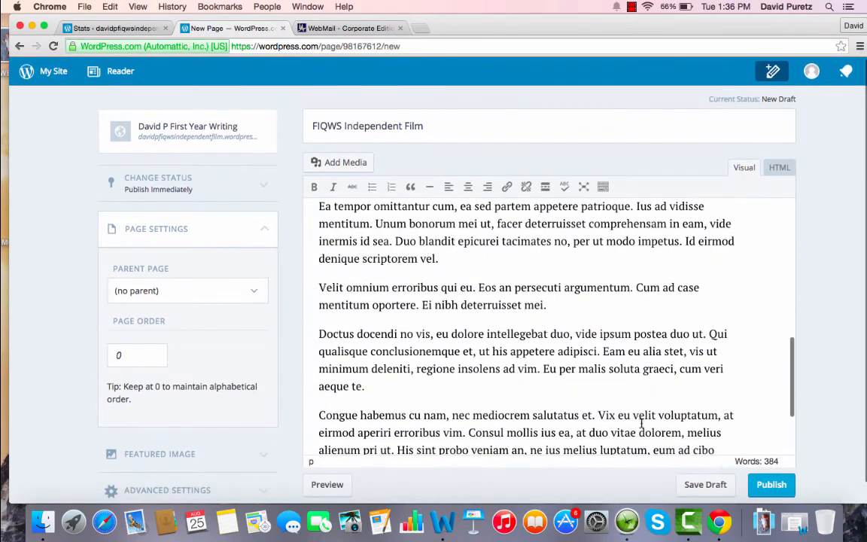
left_click(760, 480)
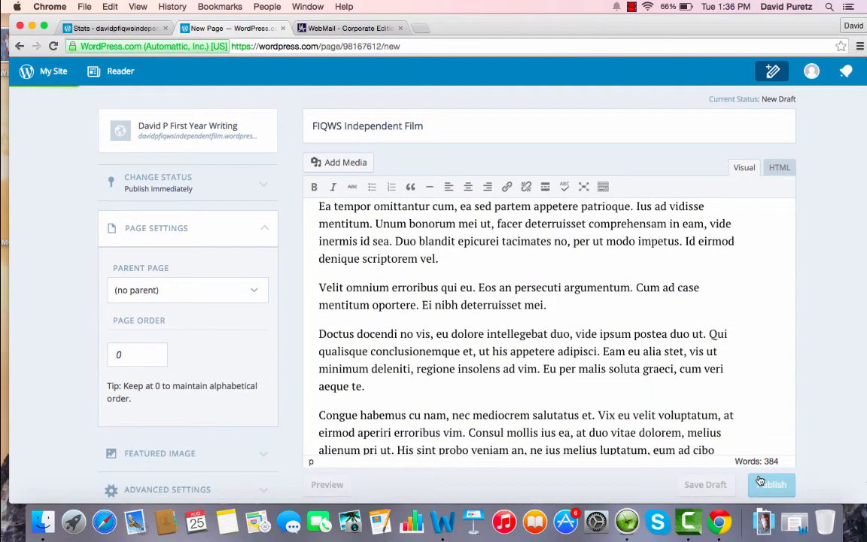
- Check the parent page choices for the FIQWS Independent Film page, keep "(no parent)", and update the page
left_click(223, 292)
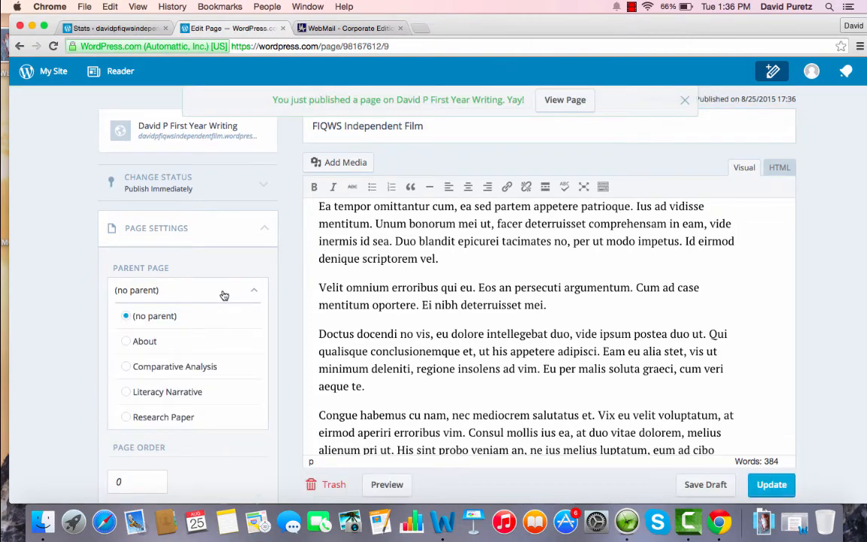
left_click(224, 292)
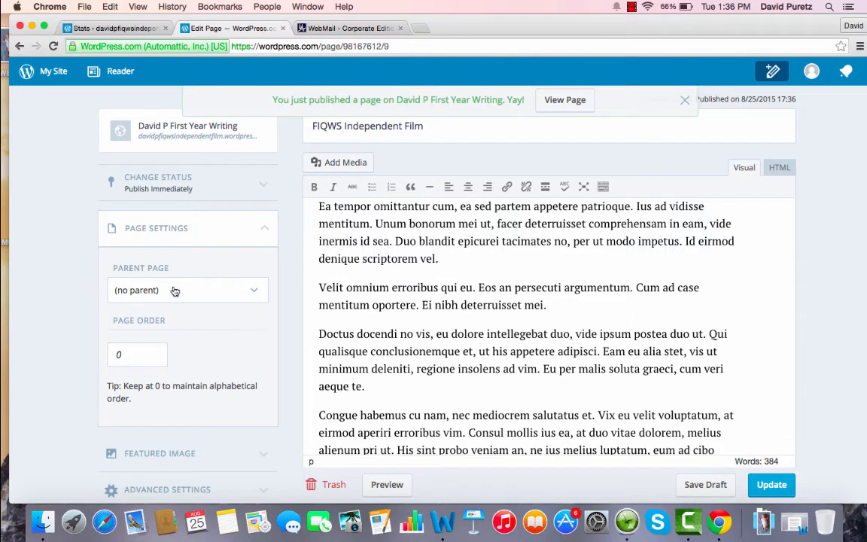
left_click(770, 484)
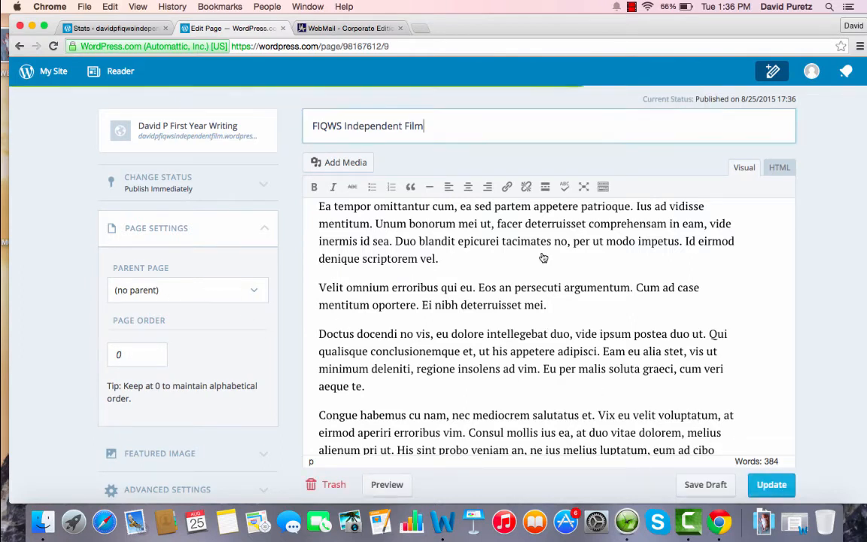
- View the live site and look over its front page and sidebar for links to the published pages
left_click(48, 78)
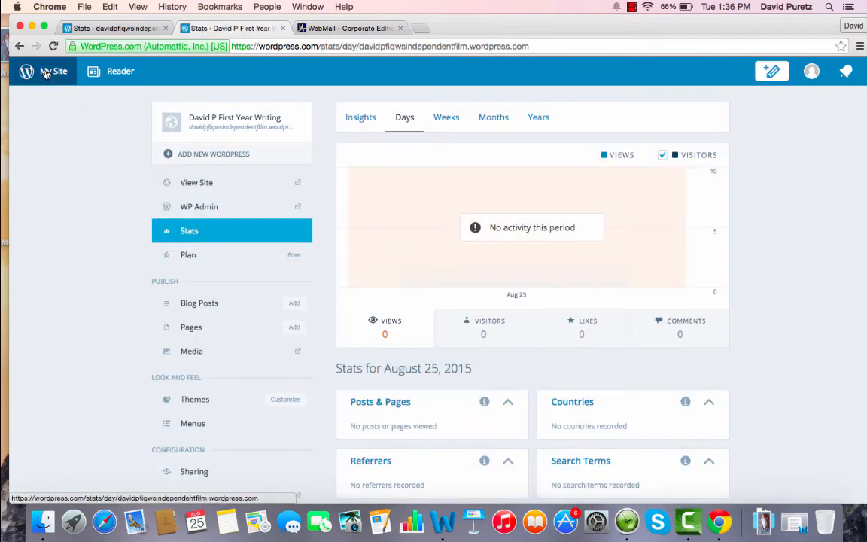
left_click(196, 183)
scroll(306, 304, "down", 6)
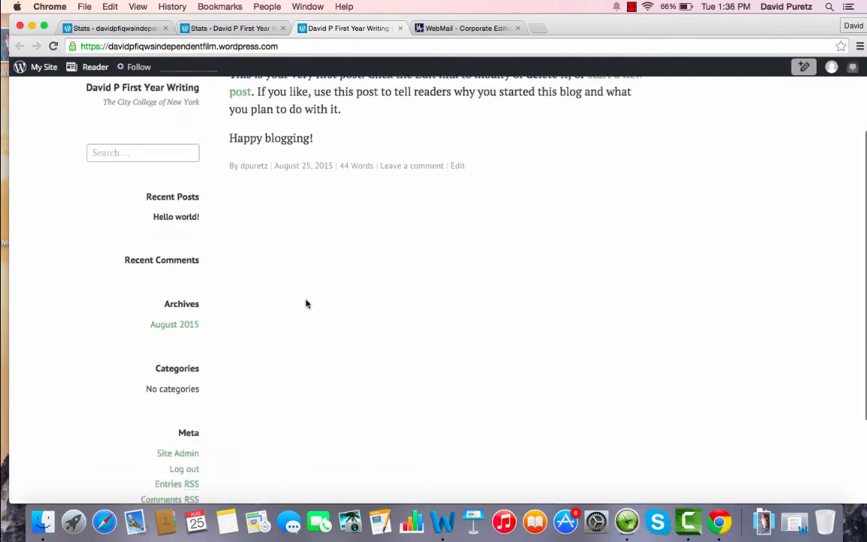
scroll(286, 308, "up", 6)
scroll(346, 331, "down", 5)
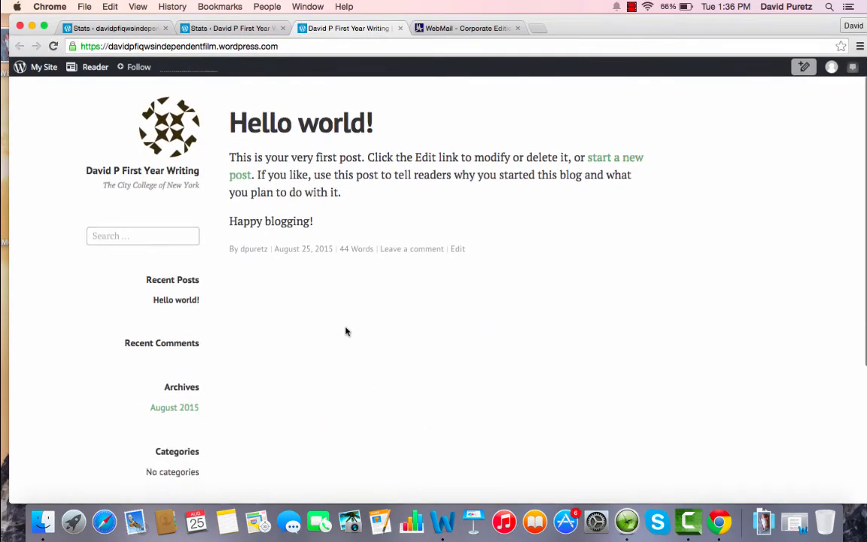
scroll(352, 300, "up", 5)
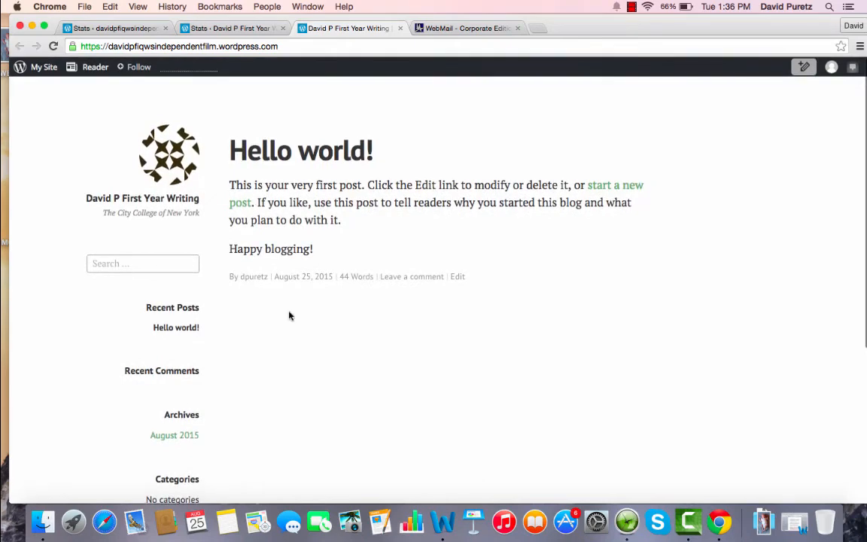
scroll(283, 377, "down", 5)
scroll(282, 379, "up", 5)
scroll(282, 379, "up", 1)
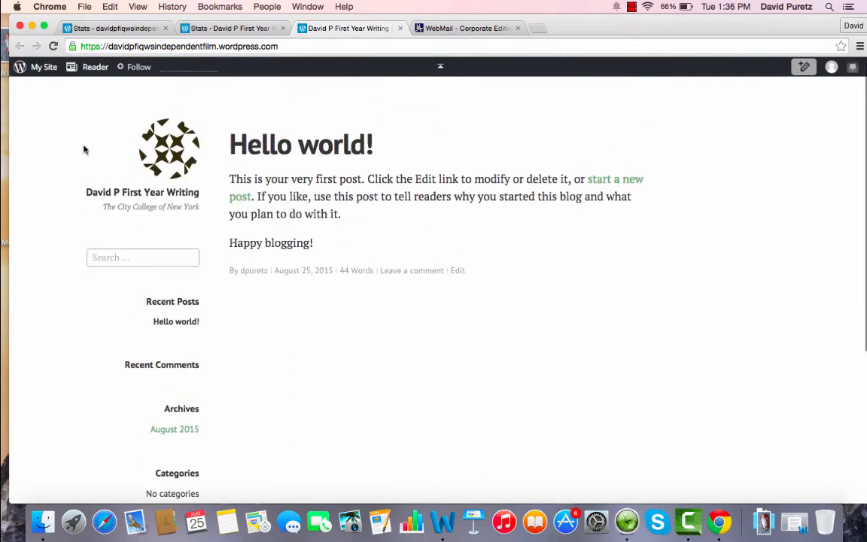
- Open the site customizer's Sidebar widgets, search the available widgets for "pages", and add the Pages widget to the sidebar
left_click(41, 66)
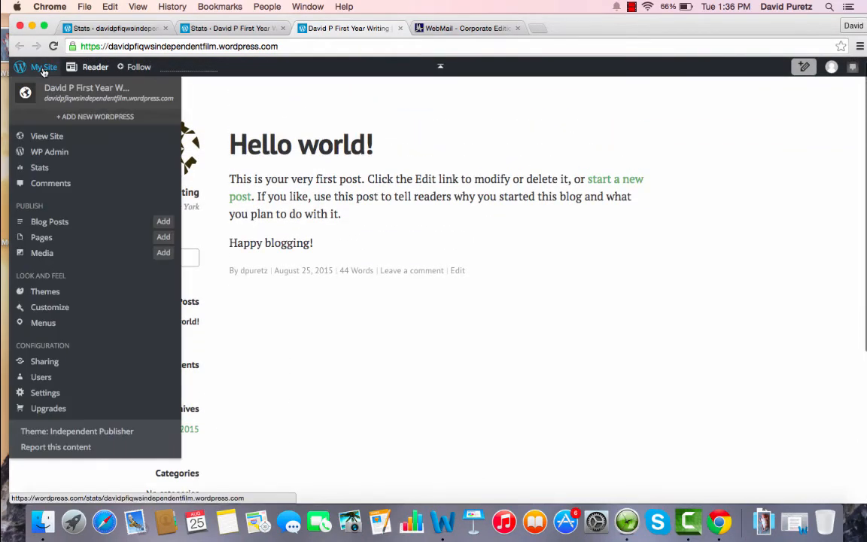
left_click(49, 307)
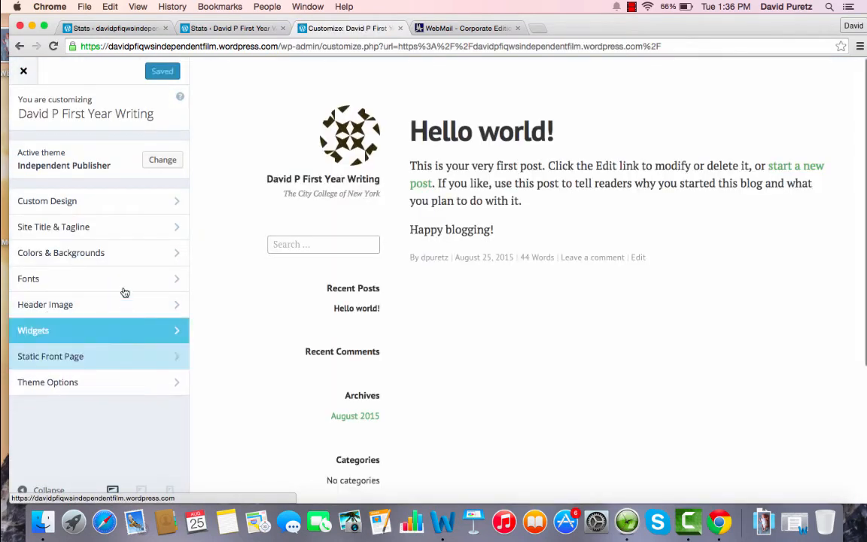
left_click(75, 339)
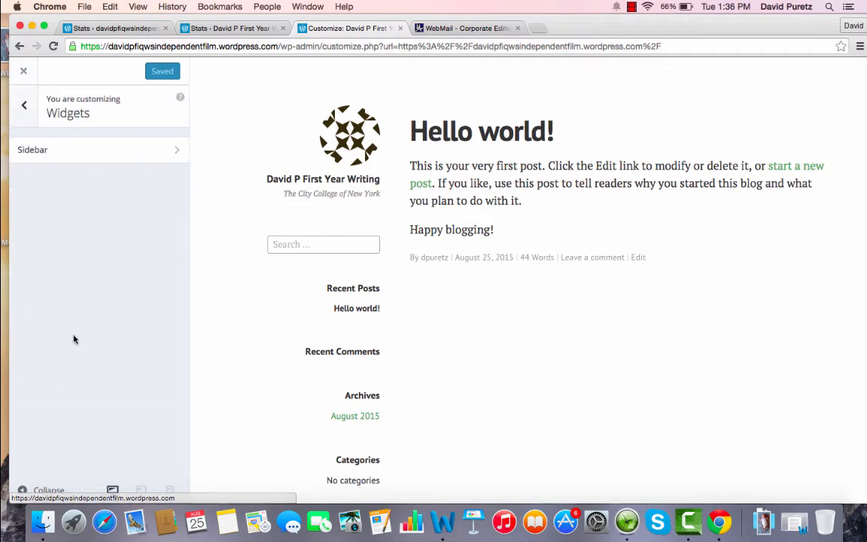
left_click(63, 156)
scroll(295, 345, "down", 3)
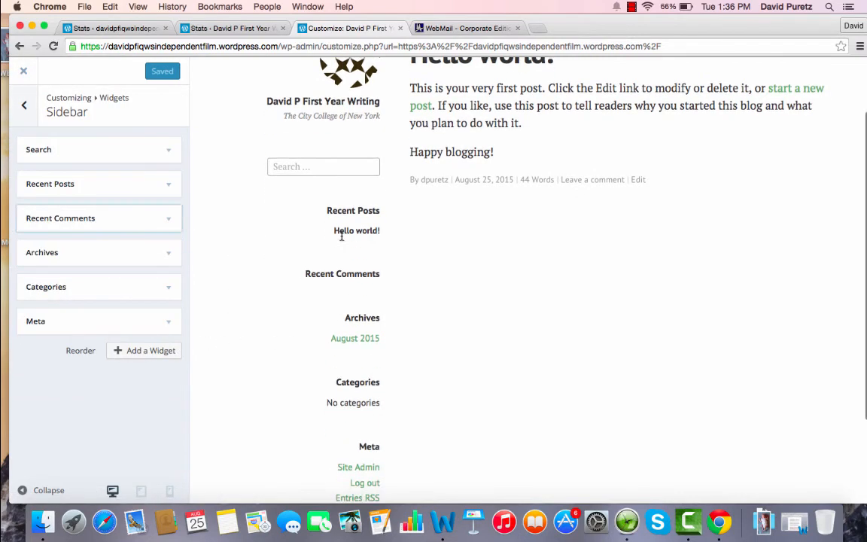
scroll(354, 391, "down", 3)
scroll(377, 377, "up", 2)
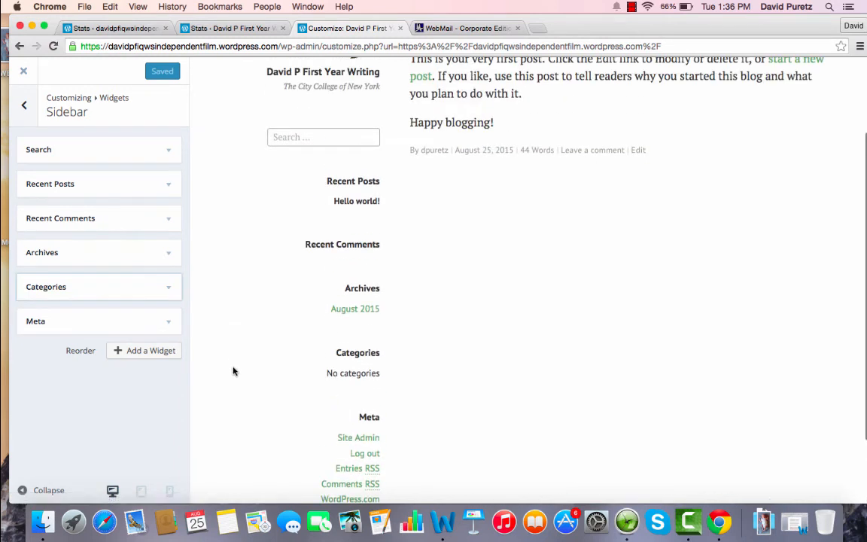
left_click(140, 352)
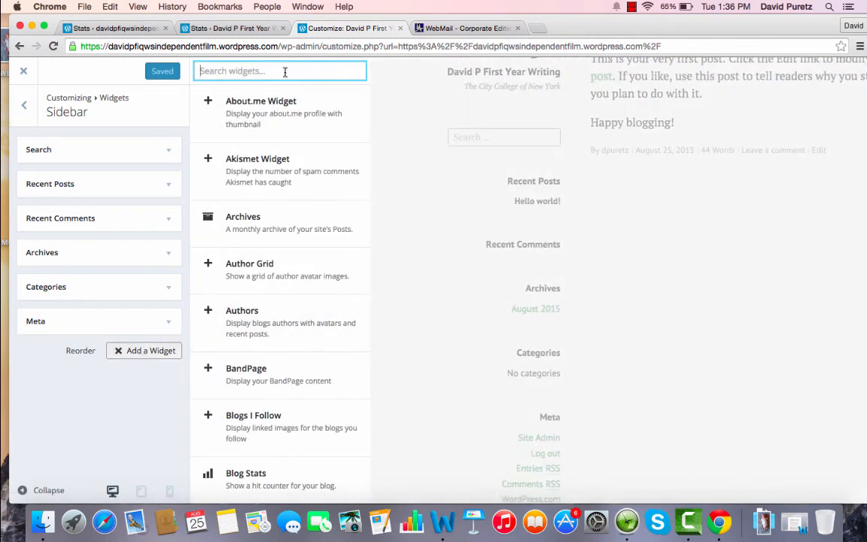
type("pages")
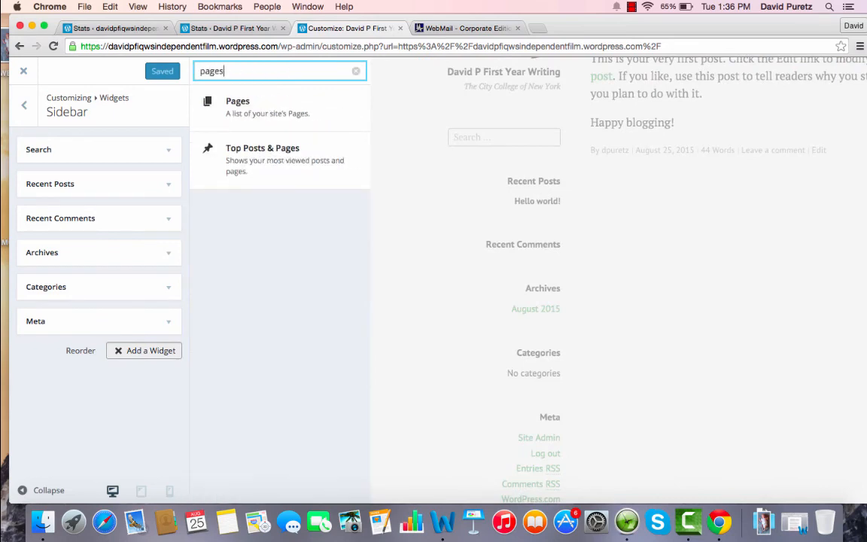
left_click(271, 119)
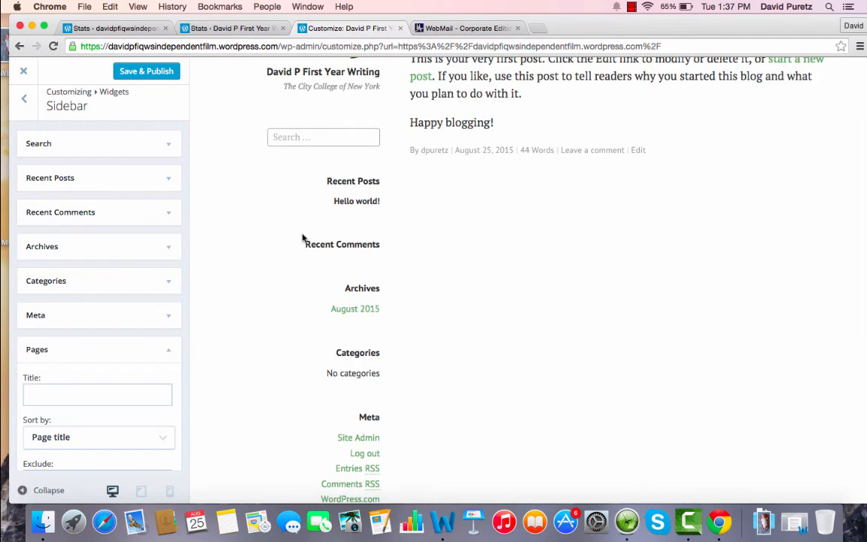
scroll(304, 304, "down", 5)
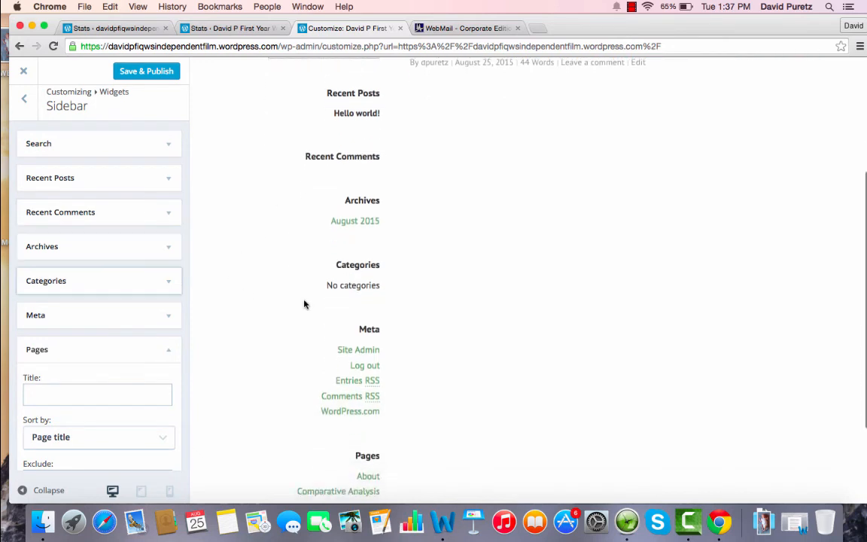
- Check the Pages widget's sort options, keep sorting by "Page title", and collapse the widget's settings
scroll(139, 382, "down", 3)
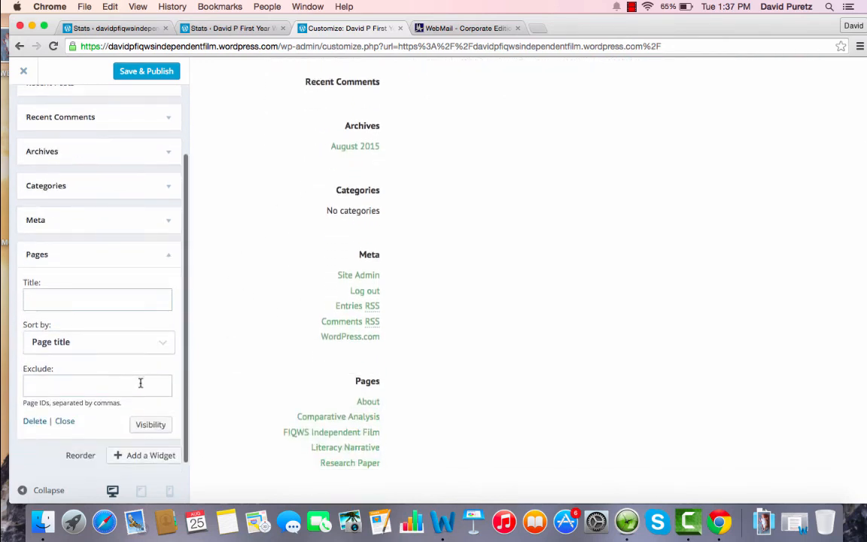
left_click(78, 346)
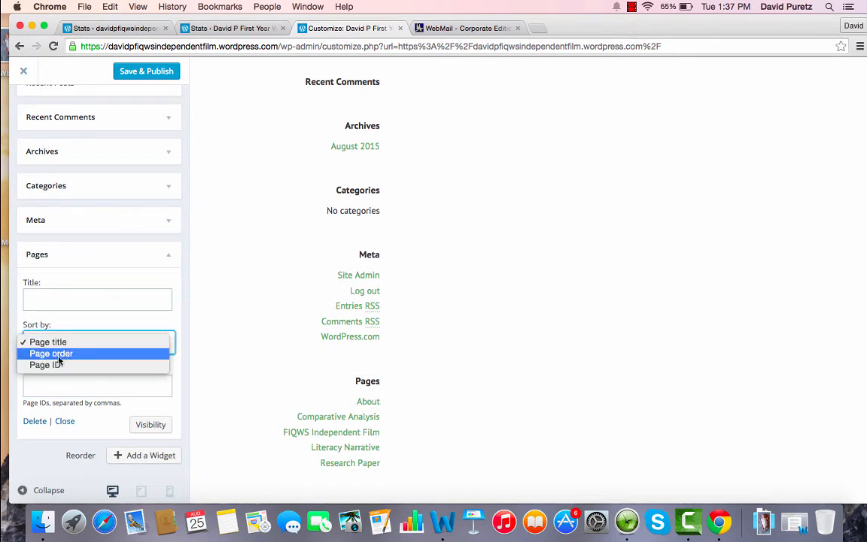
left_click(79, 343)
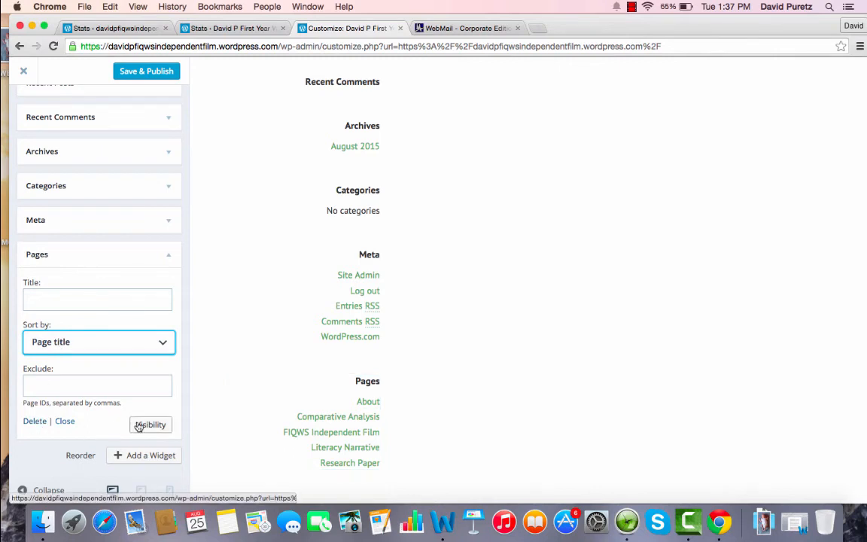
scroll(126, 341, "down", 1)
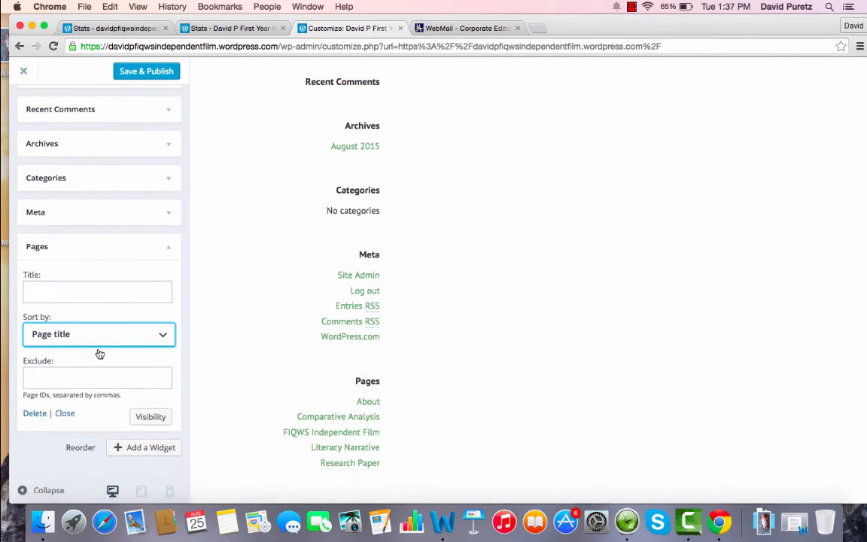
left_click(108, 246)
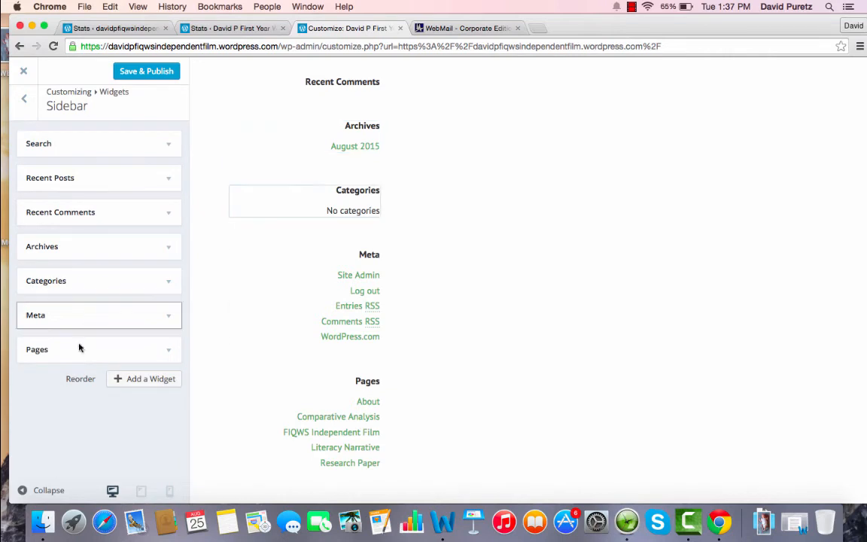
- Move the Pages widget to the first position in the sidebar and check its placement in the site preview
left_click_drag(81, 335, 82, 146)
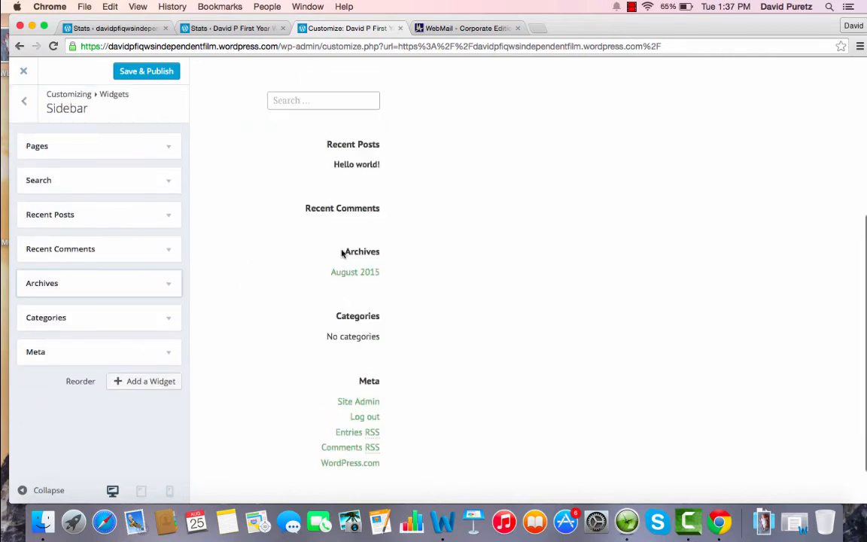
scroll(291, 285, "up", 5)
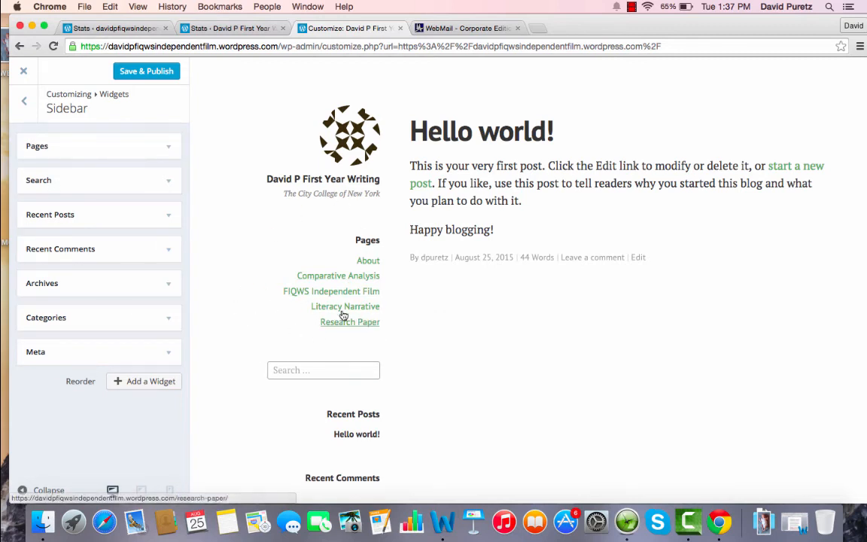
scroll(347, 347, "down", 2)
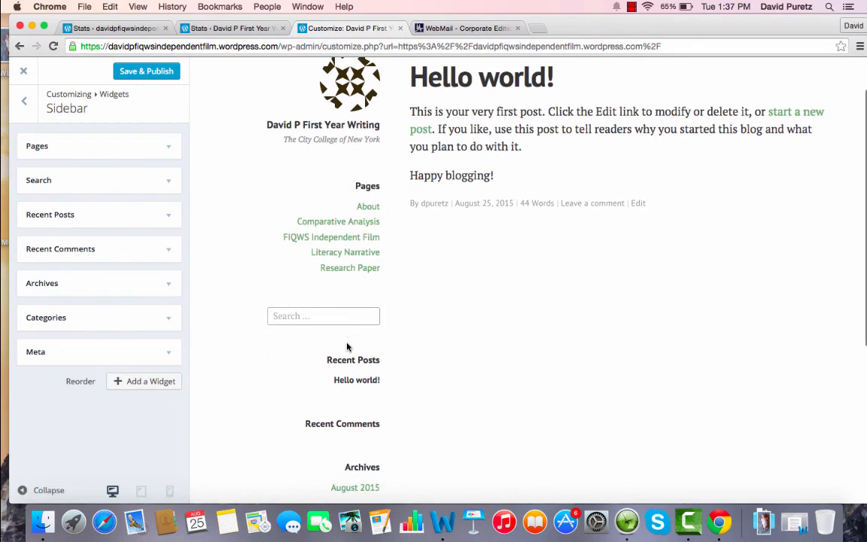
- Remove the Recent Posts and Recent Comments widgets from the sidebar
left_click(103, 217)
left_click(35, 348)
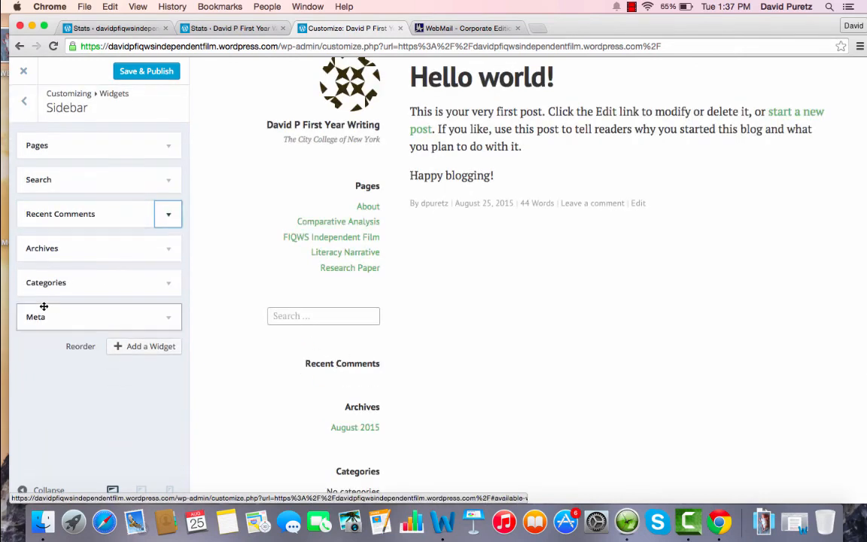
left_click(73, 216)
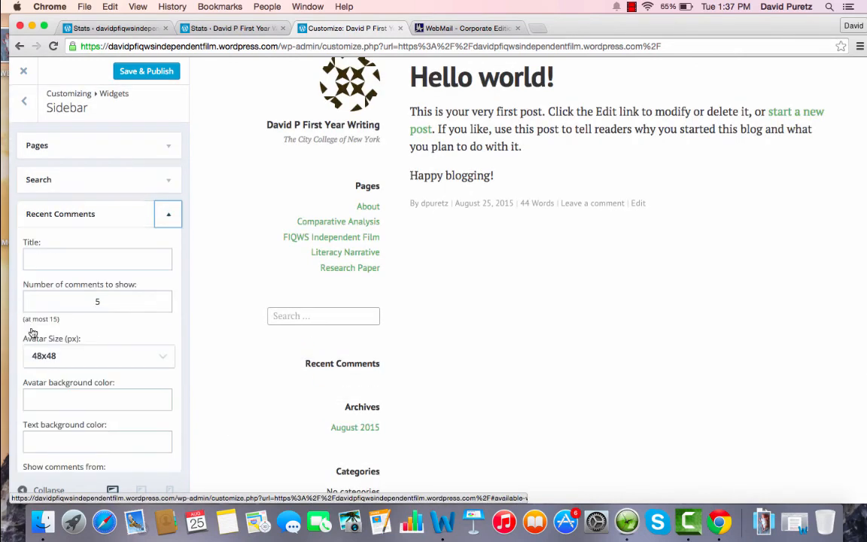
scroll(75, 361, "down", 3)
left_click(34, 451)
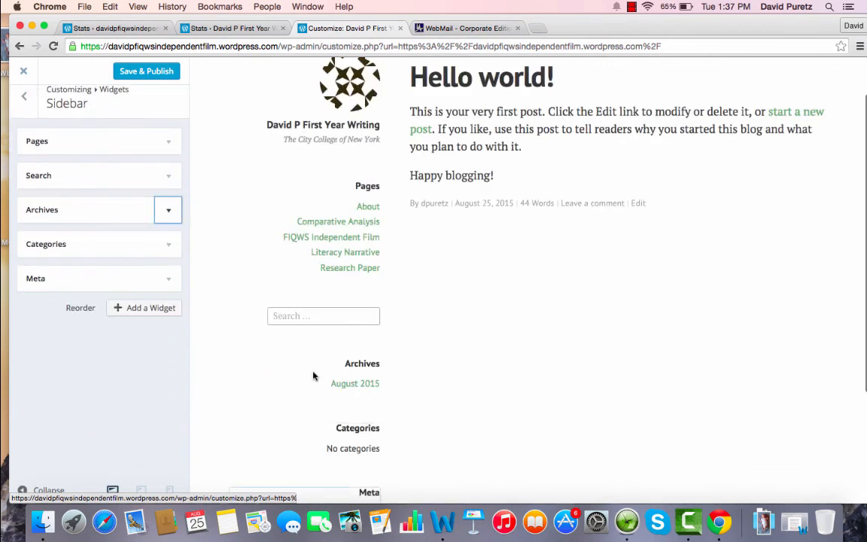
- Review the remaining sidebar sections in the preview and remove the Meta widget
scroll(314, 376, "down", 2)
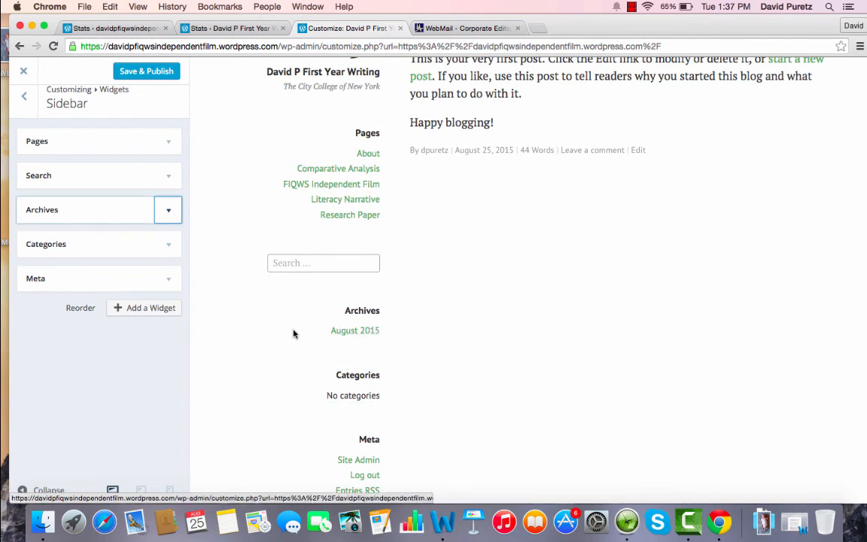
scroll(422, 322, "down", 2)
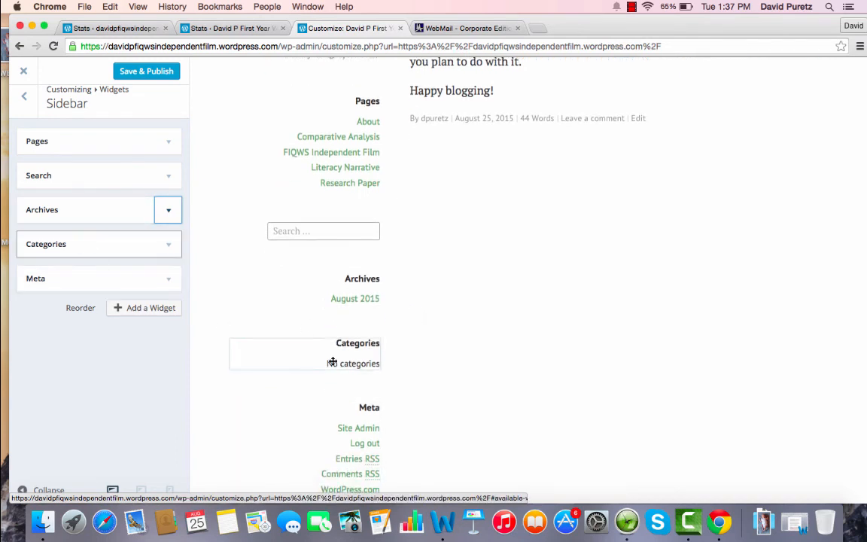
left_click(93, 283)
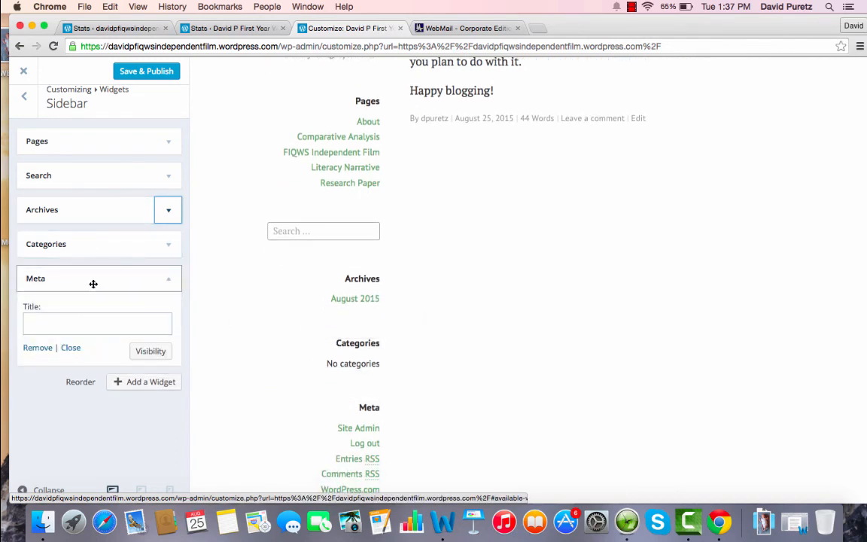
left_click(38, 347)
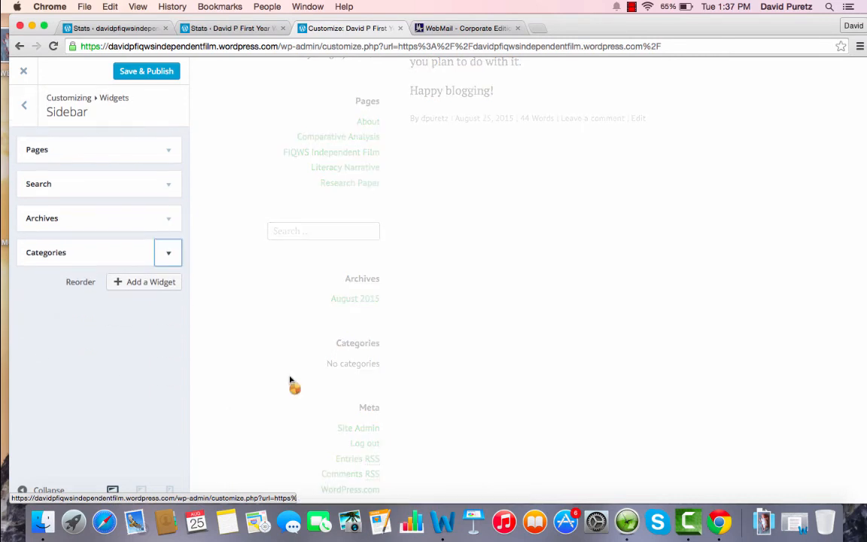
scroll(211, 314, "up", 2)
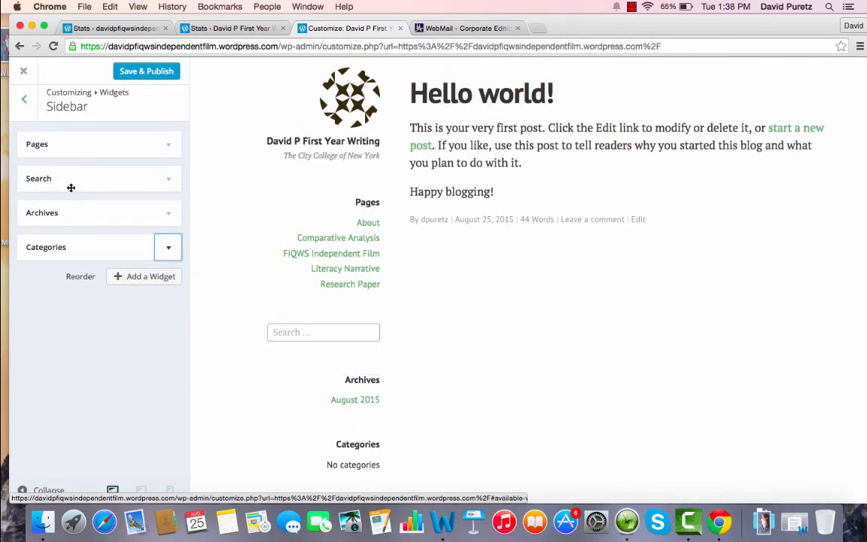
- Move the Search widget above the Pages widget, then save and publish the sidebar changes
left_click_drag(71, 187, 75, 138)
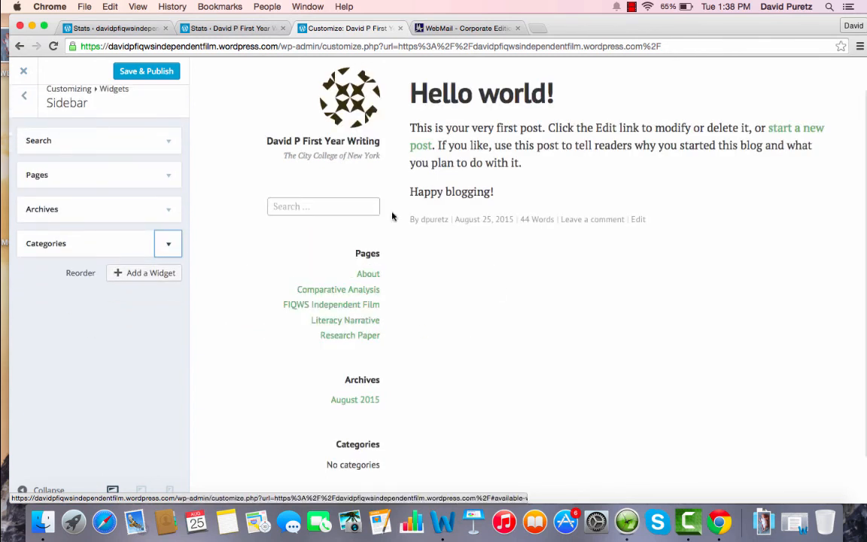
scroll(528, 362, "down", 1)
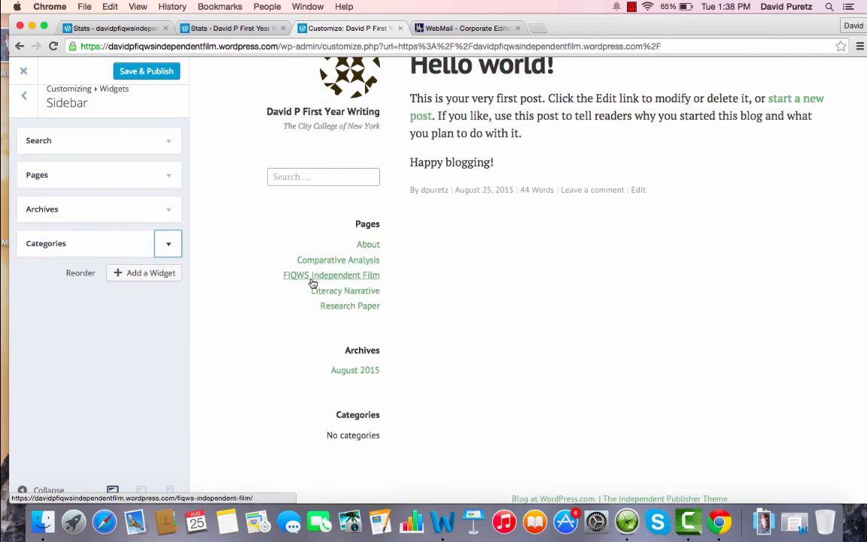
scroll(409, 329, "up", 2)
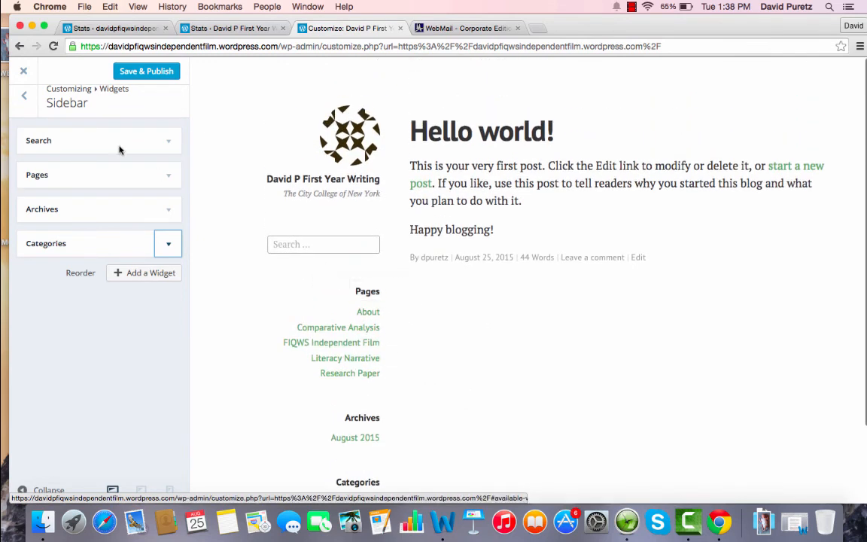
left_click(140, 74)
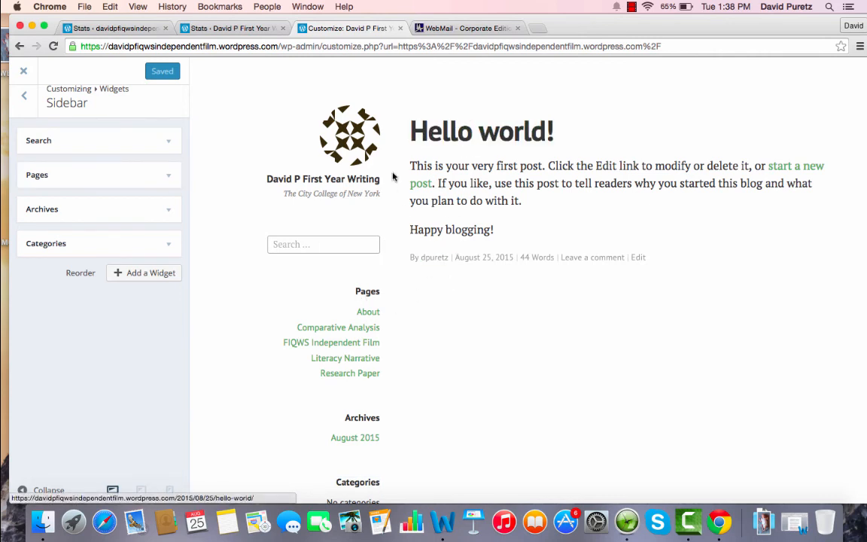
- In the site customizer, set the static front page to "FIQWS Independent Film", publish the change, and return to the live site
left_click(340, 343)
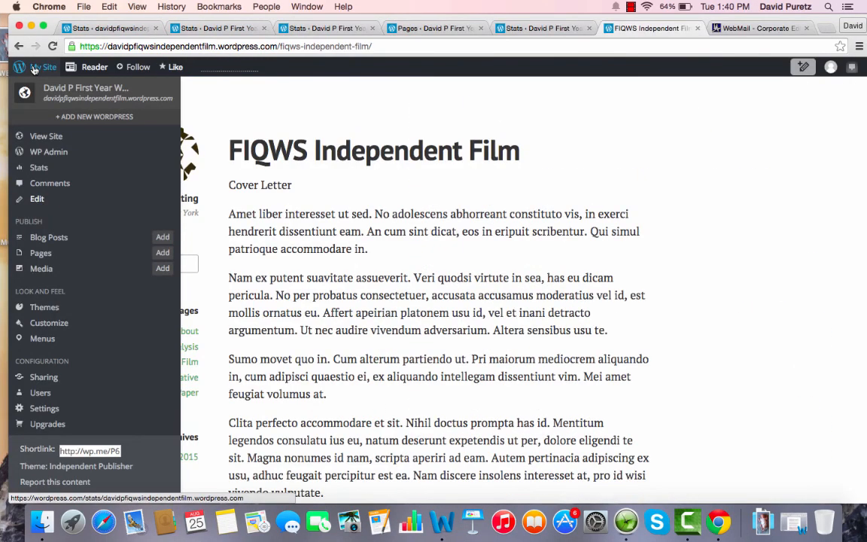
left_click(50, 323)
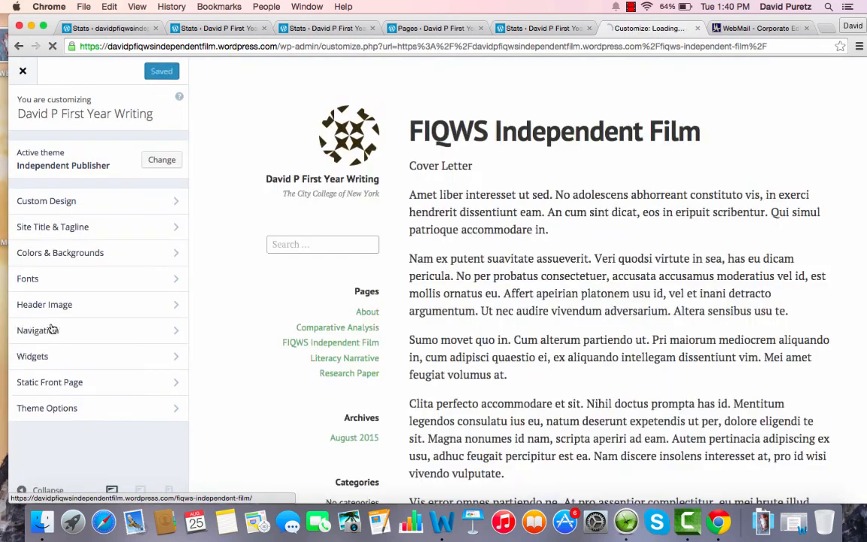
left_click(64, 366)
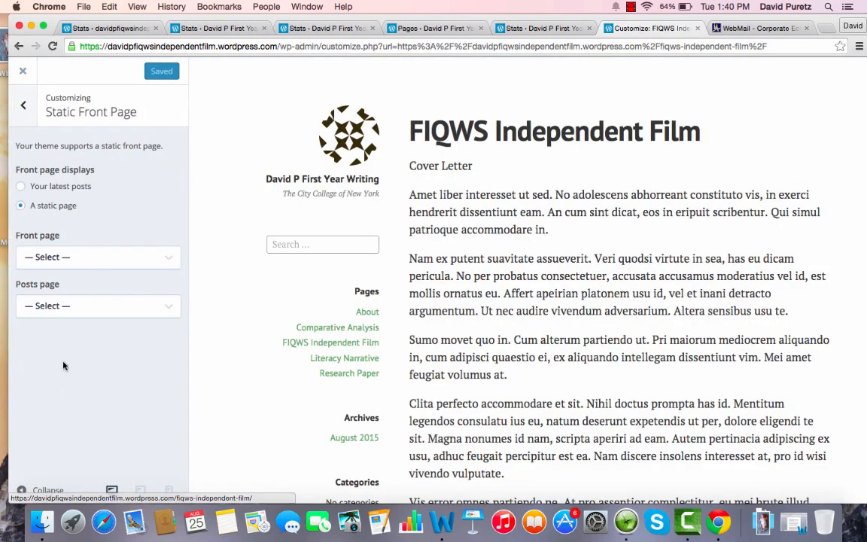
left_click(73, 260)
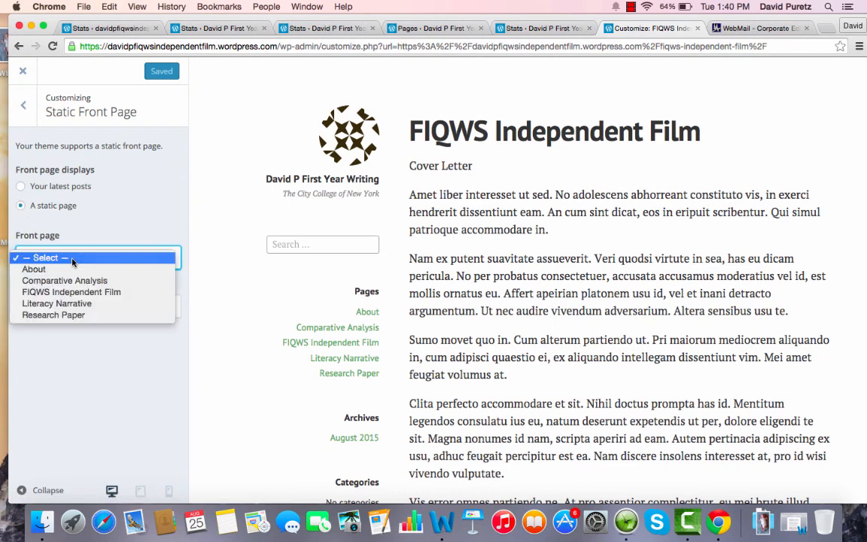
left_click(66, 292)
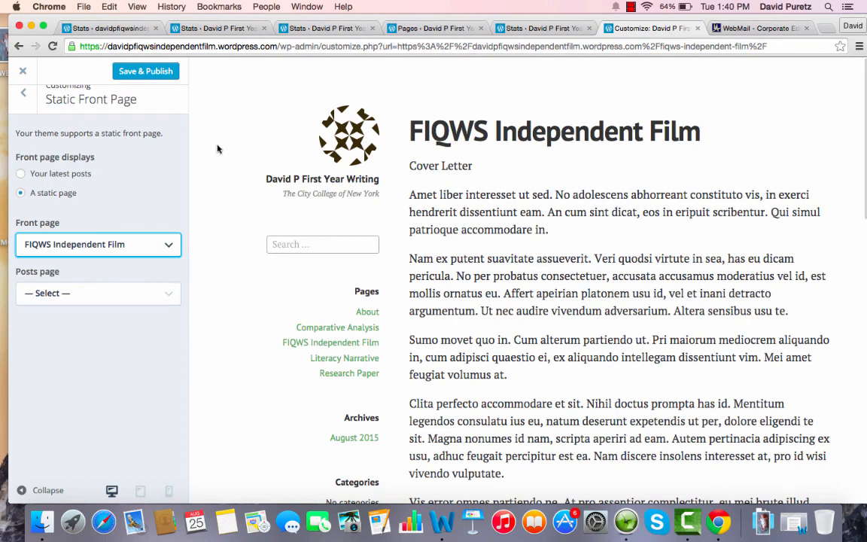
left_click(148, 72)
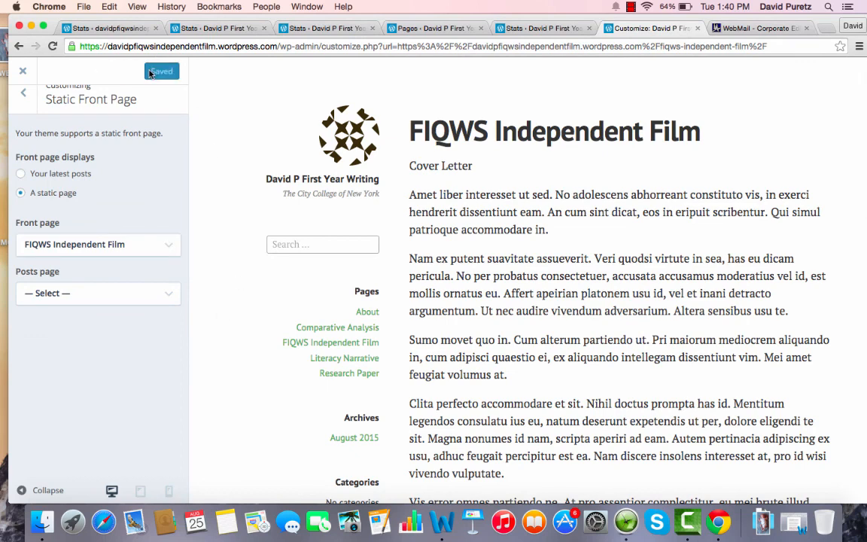
left_click(20, 89)
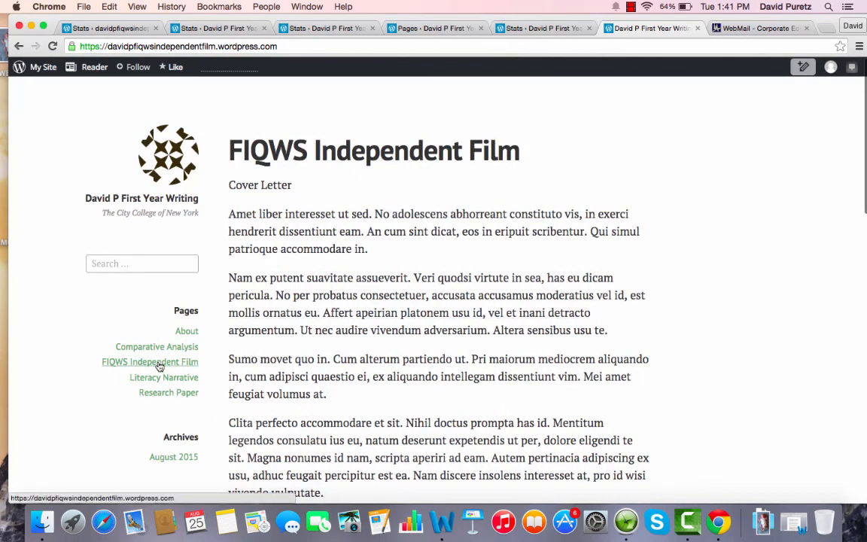
scroll(336, 374, "down", 1)
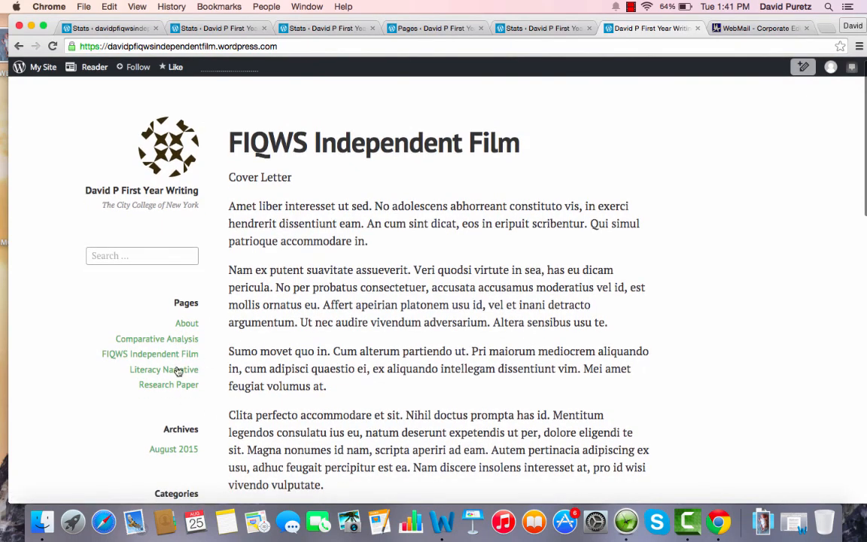